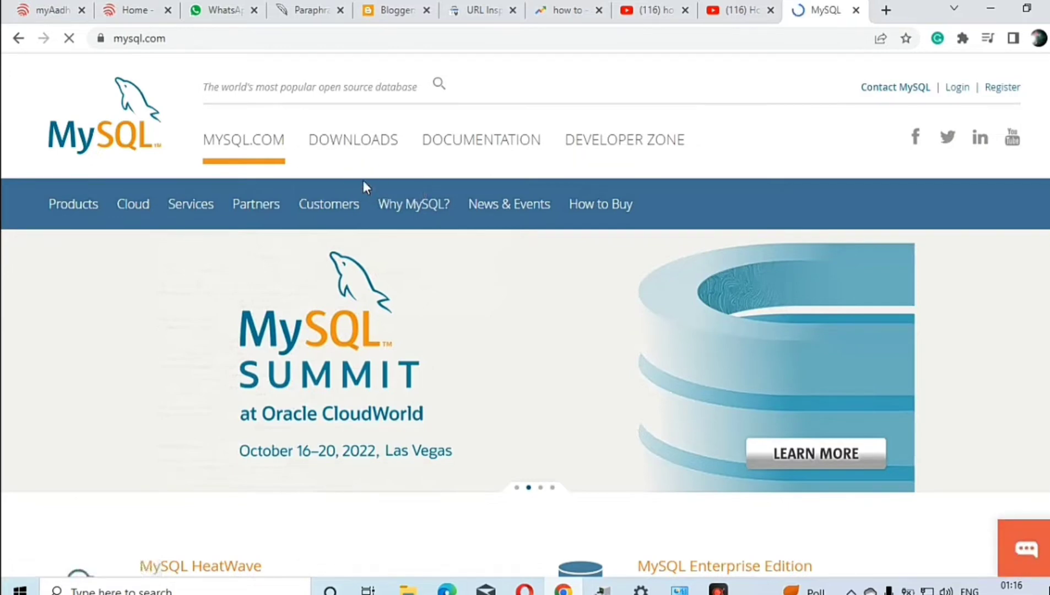
Open the MySQL Community (GPL) Downloads page from the site's Downloads section
{"action": "key", "text": "F4"}
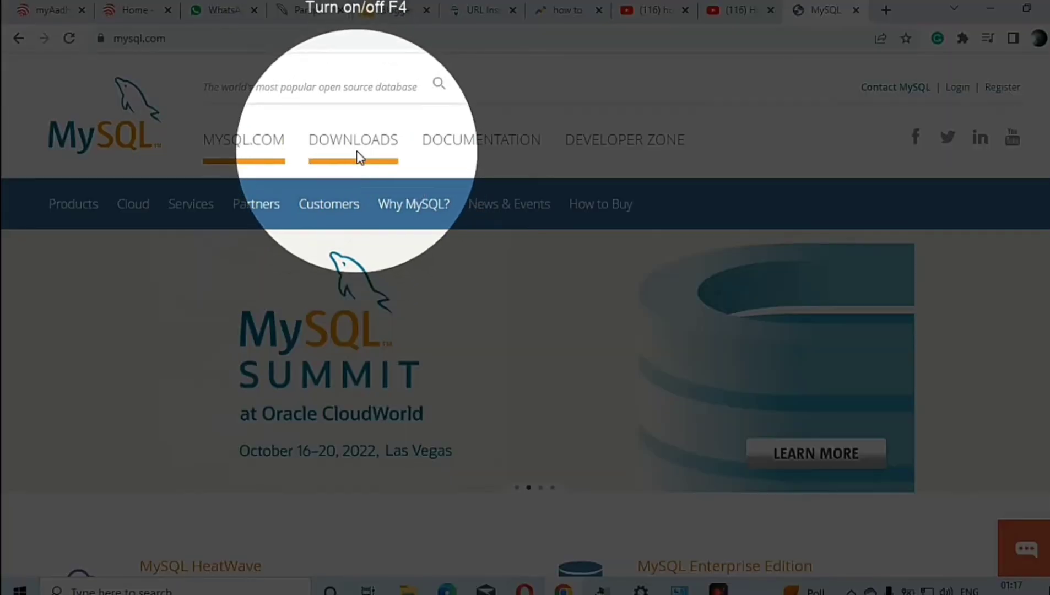
{"action": "left_click", "coordinate": [357, 150]}
{"action": "key", "text": "F4"}
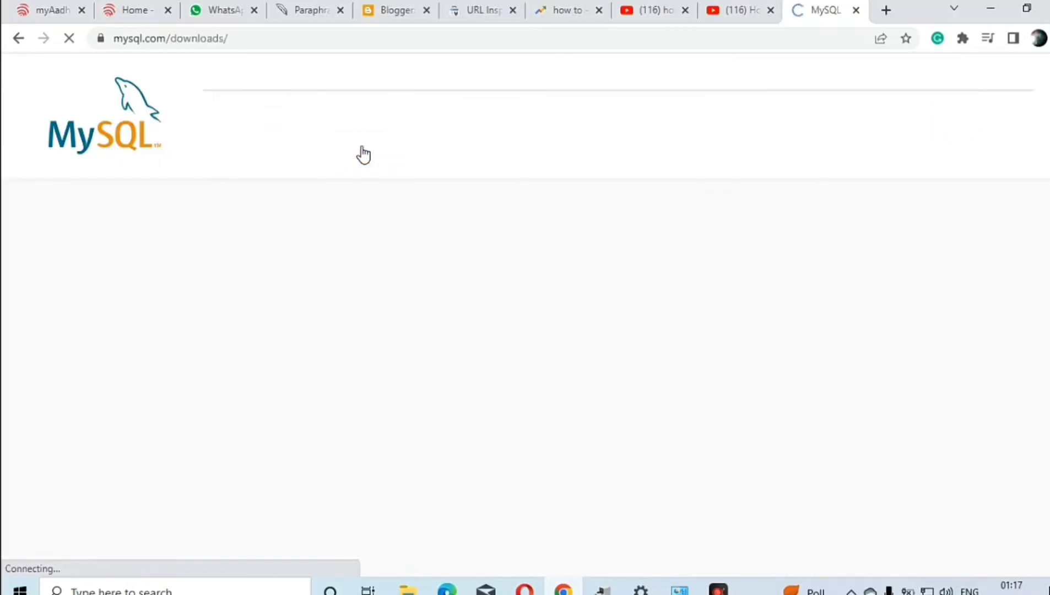
{"action": "scroll", "coordinate": [363, 248], "scroll_direction": "down", "scroll_amount": 6}
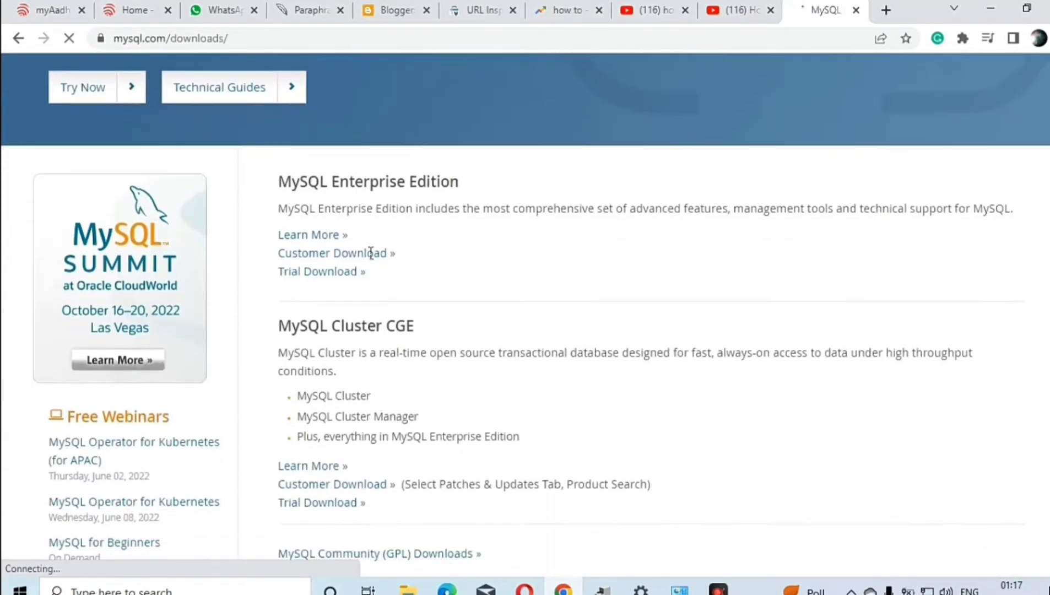
{"action": "scroll", "coordinate": [367, 251], "scroll_direction": "down", "scroll_amount": 6}
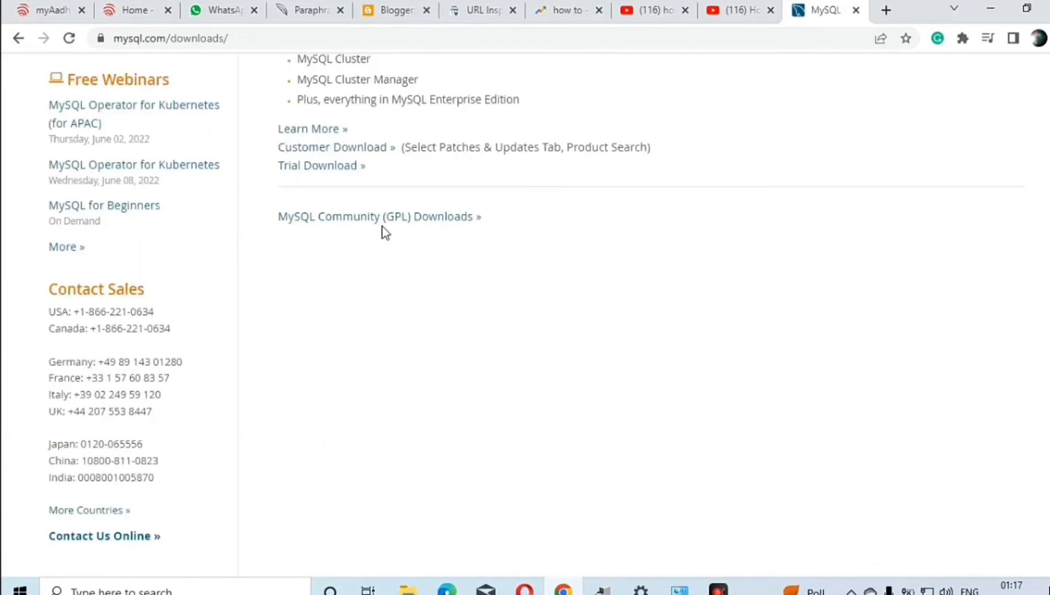
{"action": "key", "text": "F4"}
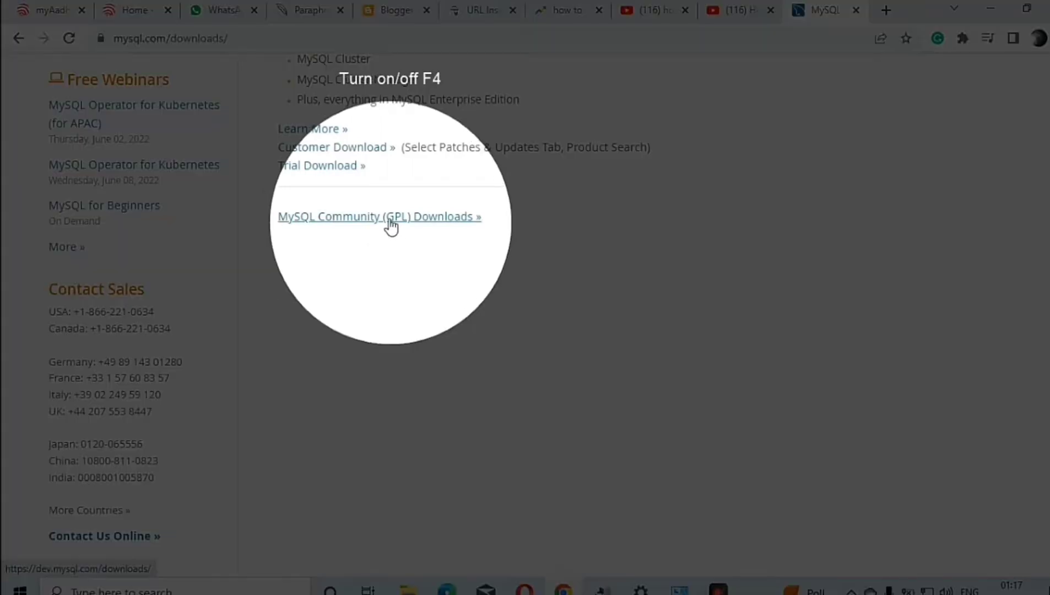
{"action": "left_click", "coordinate": [389, 220]}
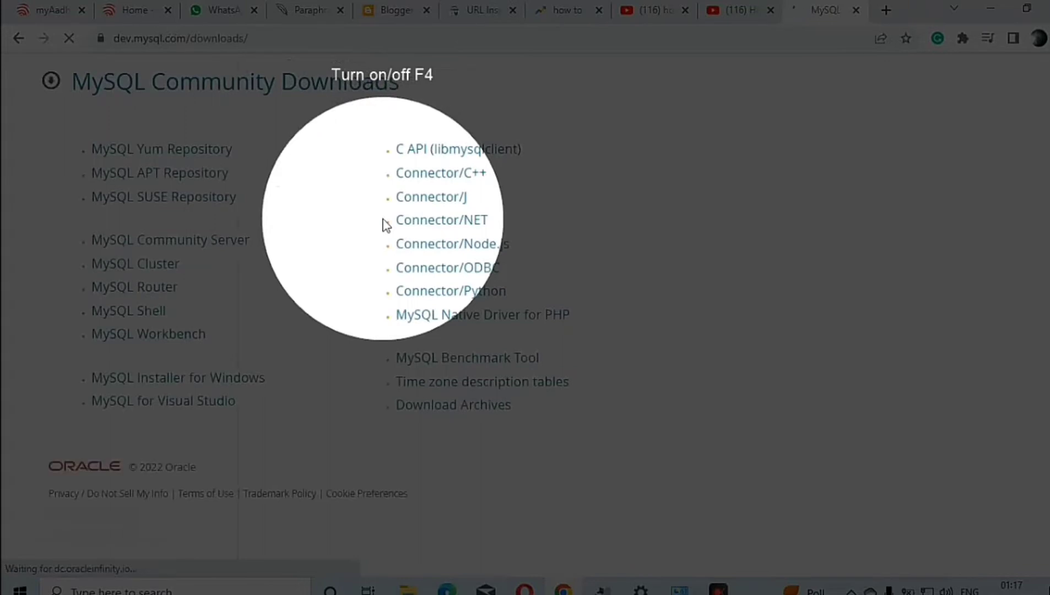
{"action": "key", "text": "F4"}
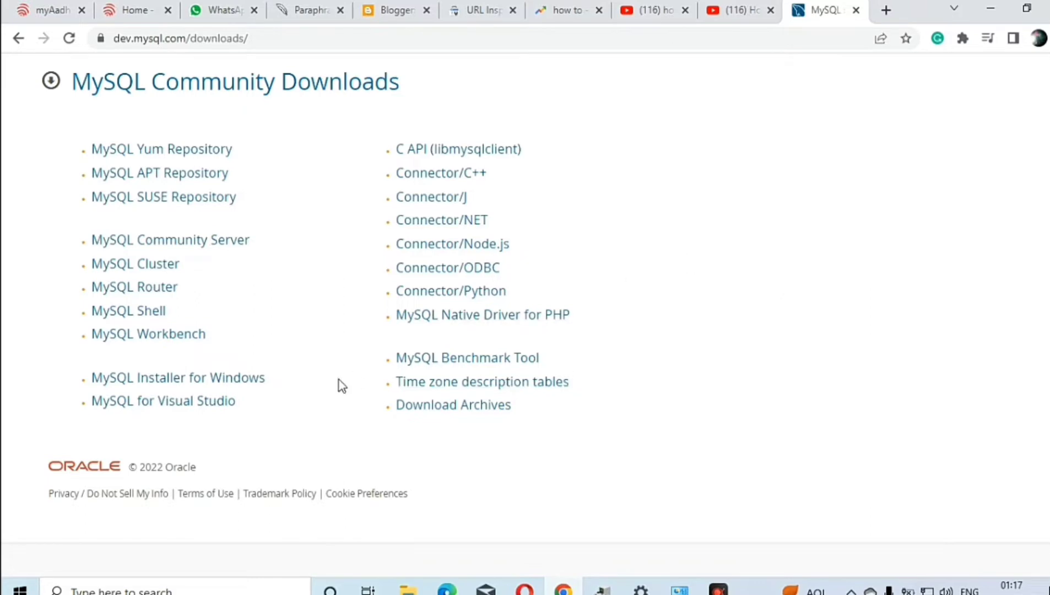
Open the MySQL Installer for Windows page from the list of community downloads
{"action": "key", "text": "F4"}
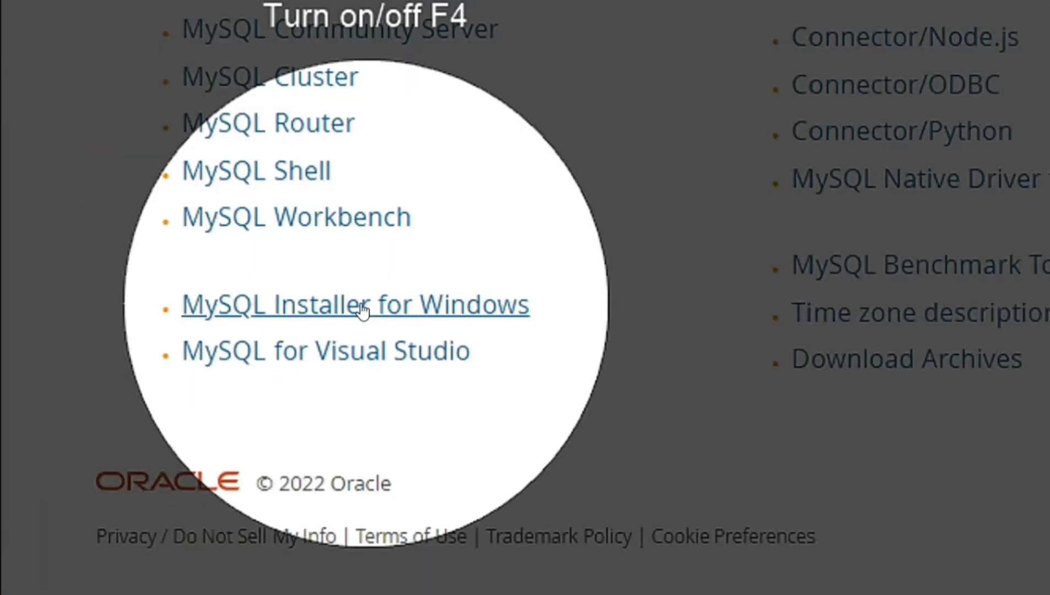
{"action": "right_click", "coordinate": [328, 302]}
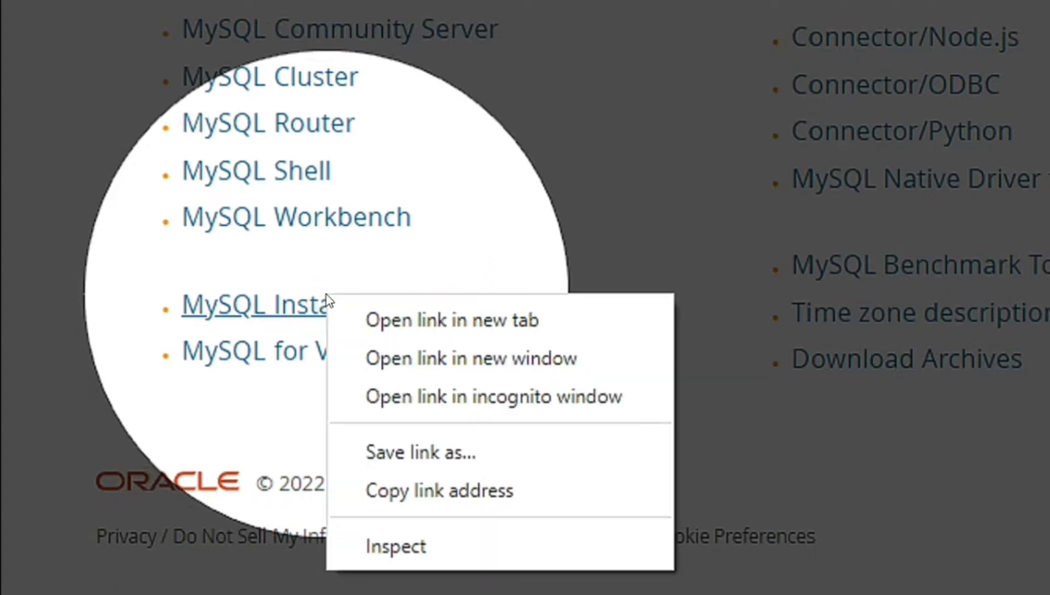
{"action": "left_click", "coordinate": [298, 309]}
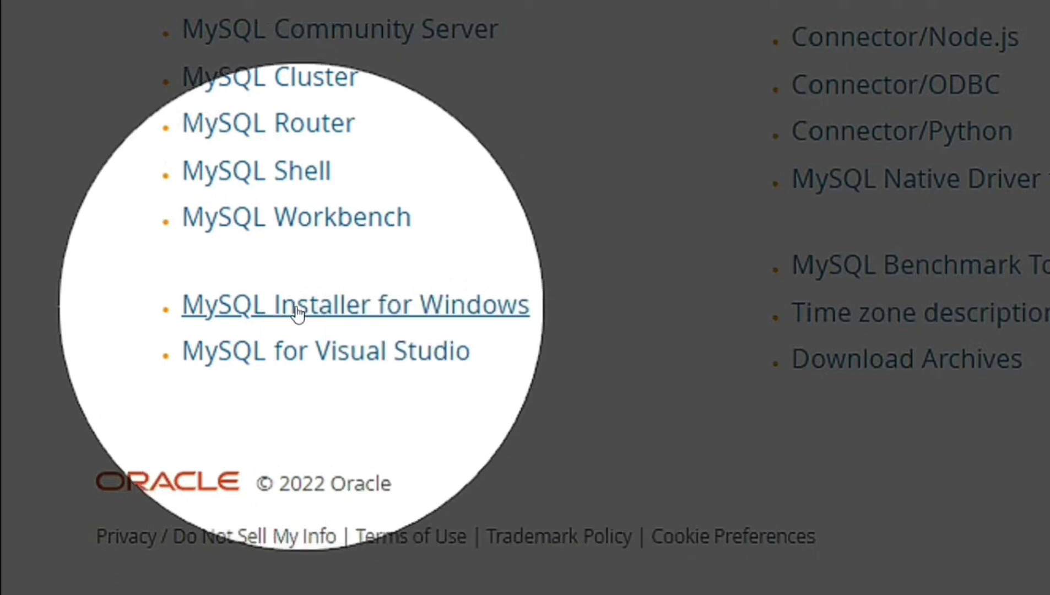
{"action": "right_click", "coordinate": [296, 310]}
{"action": "left_click", "coordinate": [298, 311]}
{"action": "left_click", "coordinate": [301, 311]}
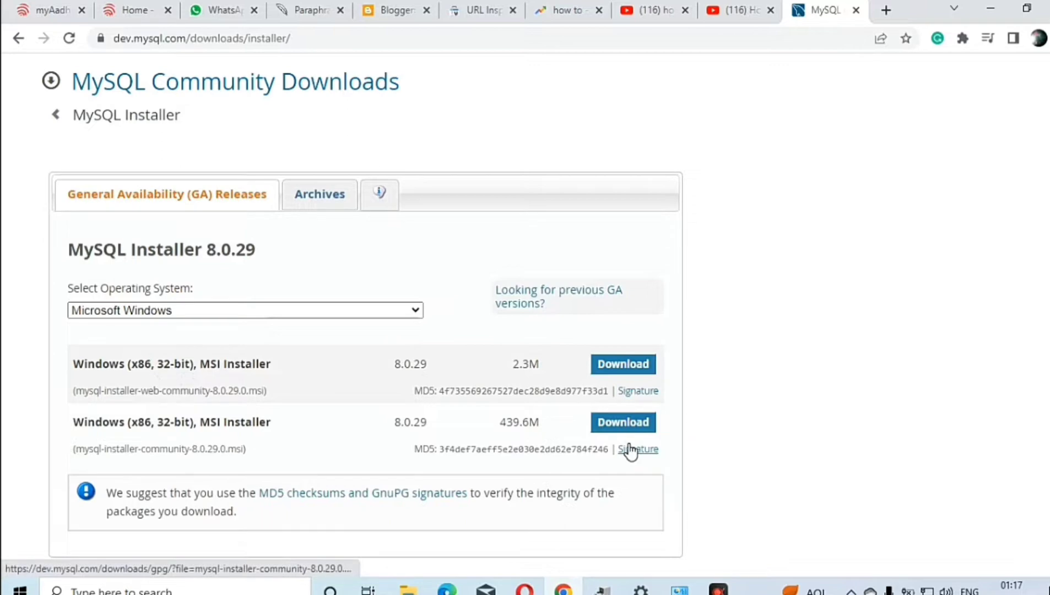
Download the 2.3M Windows MSI file mysql-installer-web-community-8.0.29.0.msi without logging in or signing up
{"action": "key", "text": "F4"}
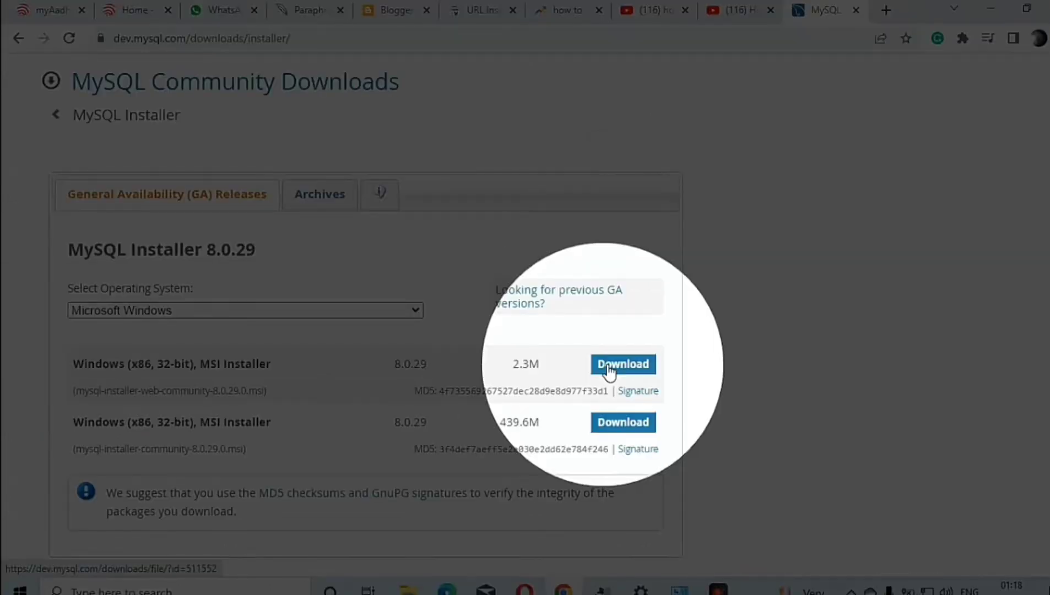
{"action": "left_click", "coordinate": [609, 373]}
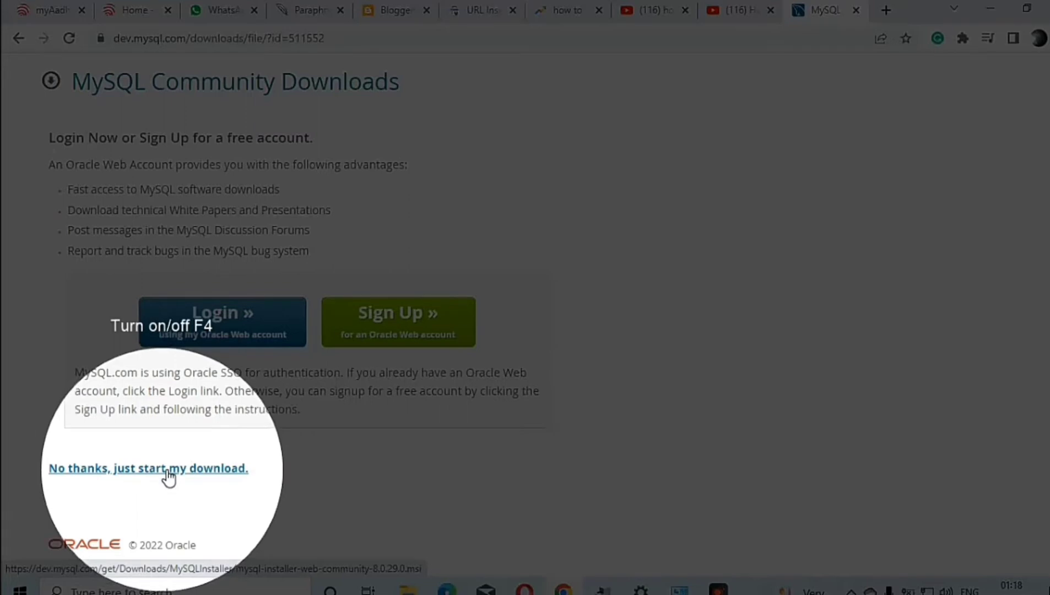
{"action": "left_click", "coordinate": [167, 472]}
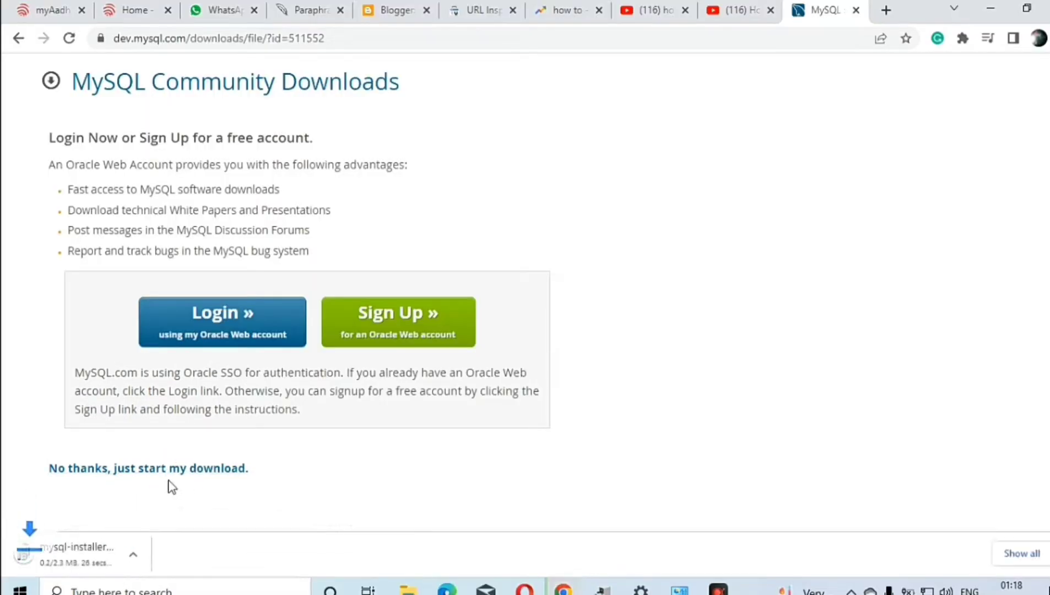
{"action": "key", "text": "F4"}
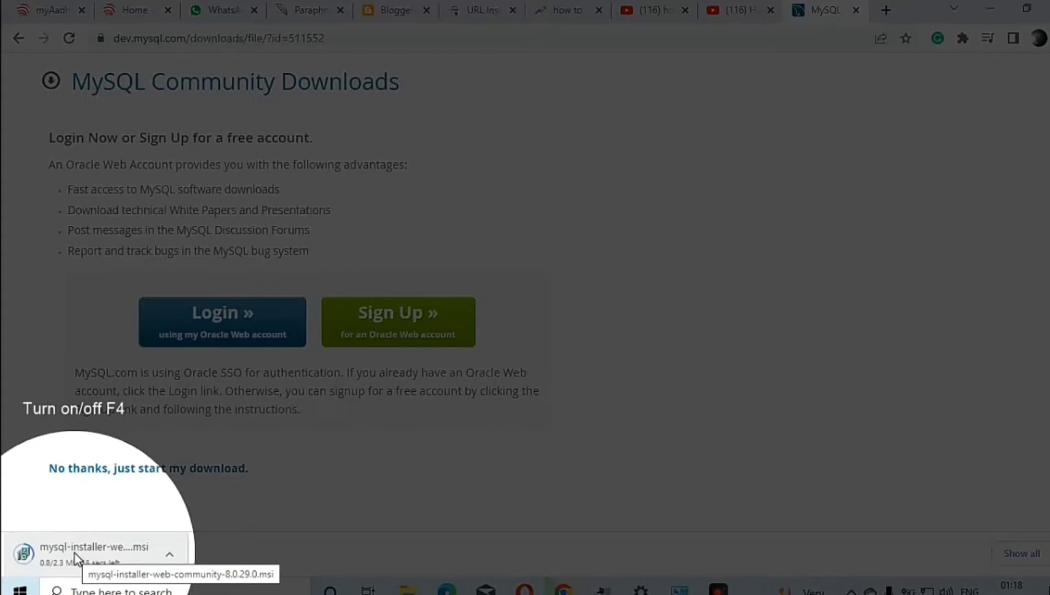
{"action": "key", "text": "F4"}
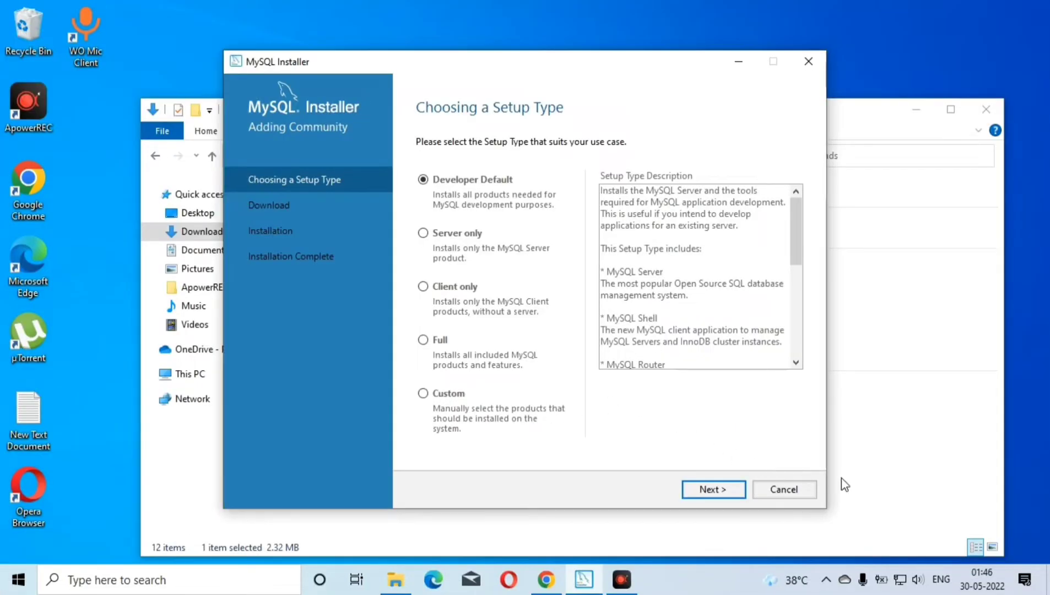
{"action": "left_click", "coordinate": [905, 529]}
{"action": "key", "text": "F4"}
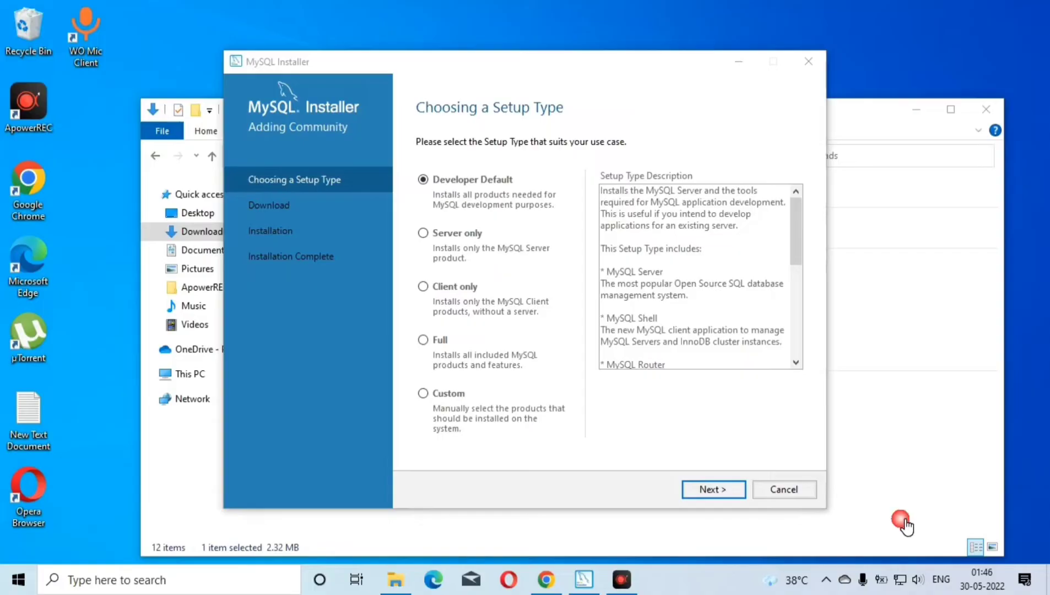
{"action": "key", "text": "F4"}
{"action": "key", "text": "F4"}
{"action": "key", "text": "F4"}
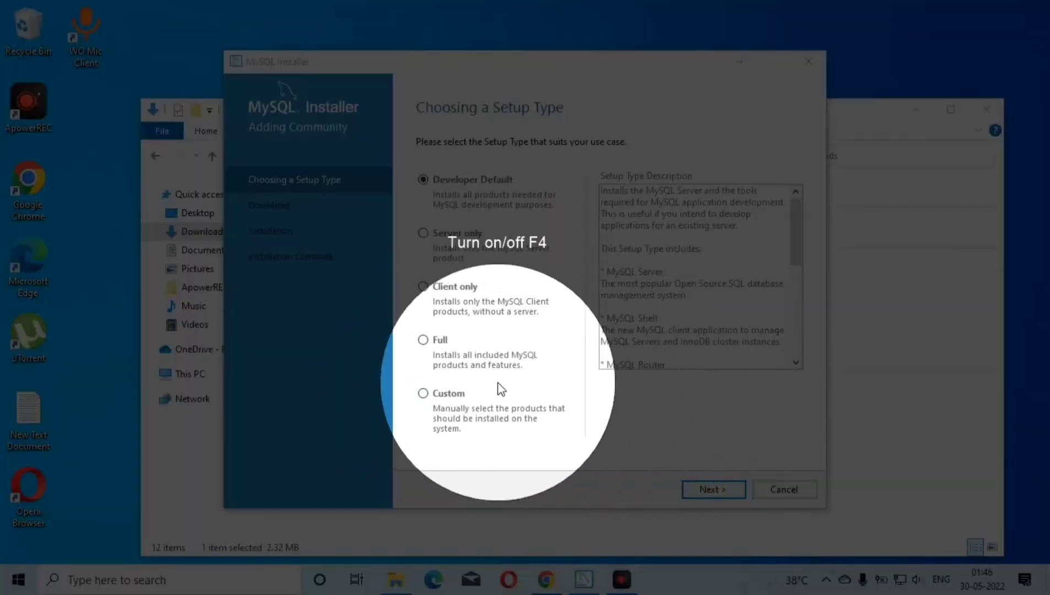
{"action": "key", "text": "F4"}
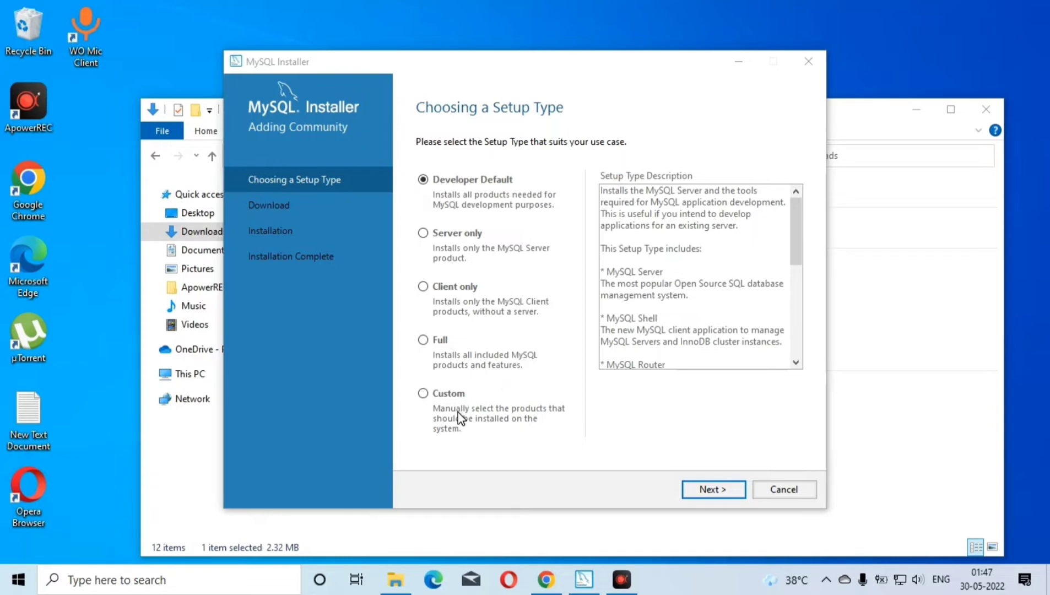
Choose the Custom setup type in MySQL Installer and continue to the product selection
{"action": "key", "text": "F4"}
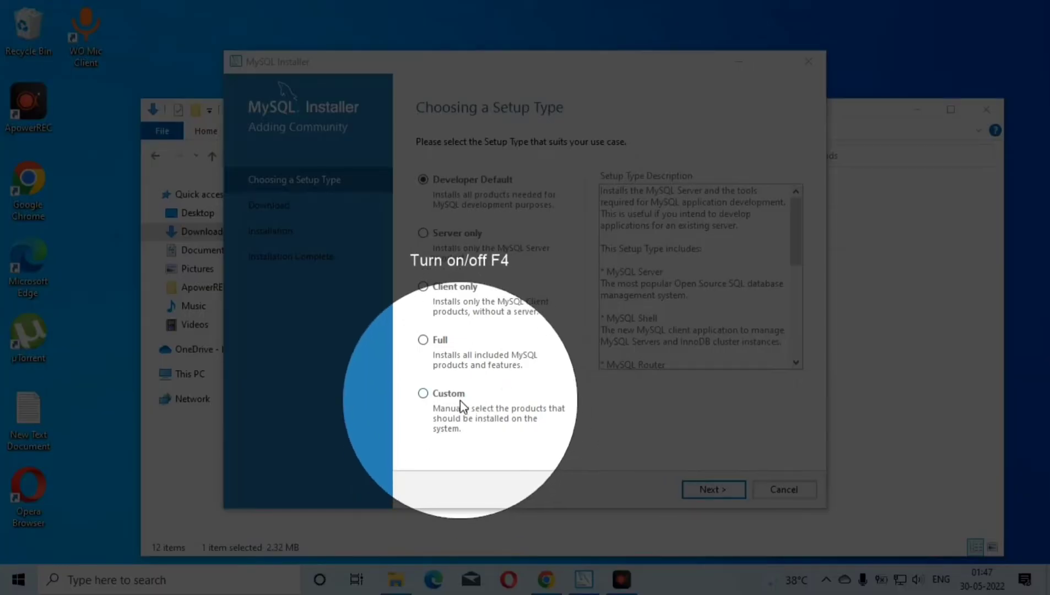
{"action": "left_click", "coordinate": [460, 401]}
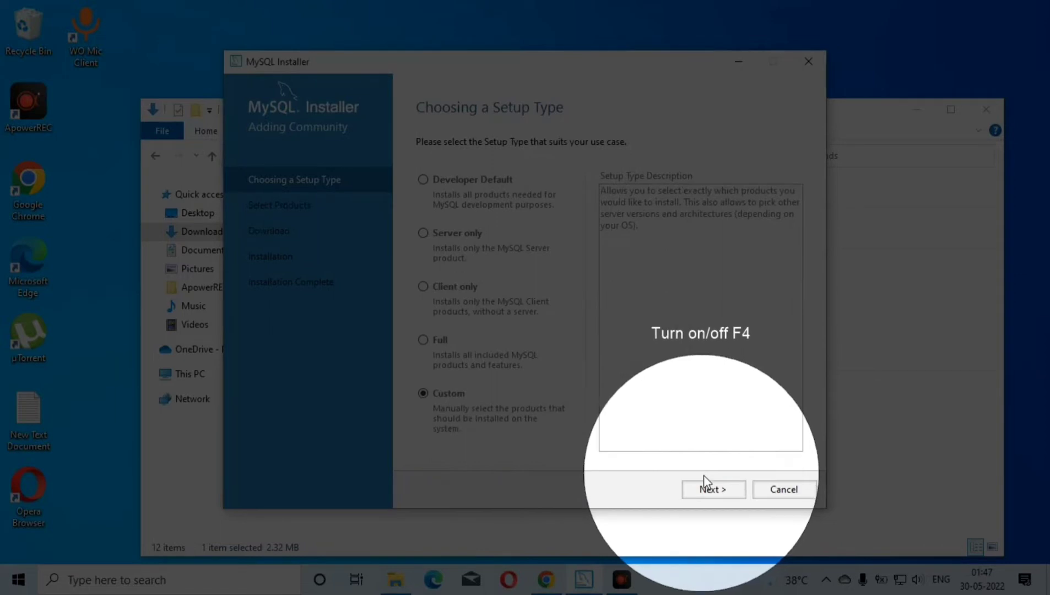
{"action": "left_click", "coordinate": [707, 487]}
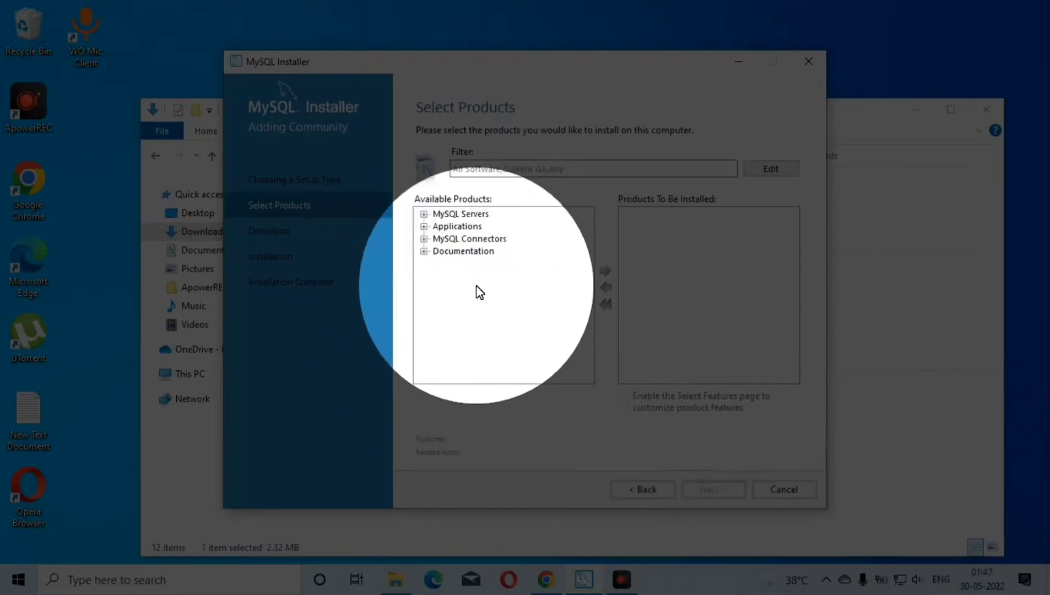
{"action": "key", "text": "F4"}
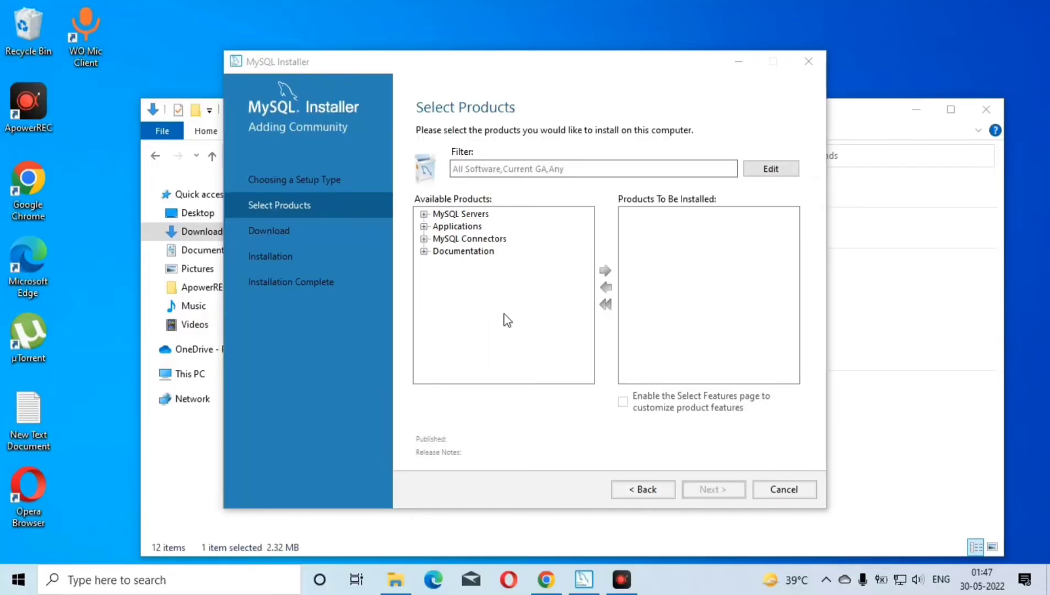
Add MySQL Server 8.0.29 - X64 from the MySQL Server 8.0 group to the products to be installed
{"action": "key", "text": "F4"}
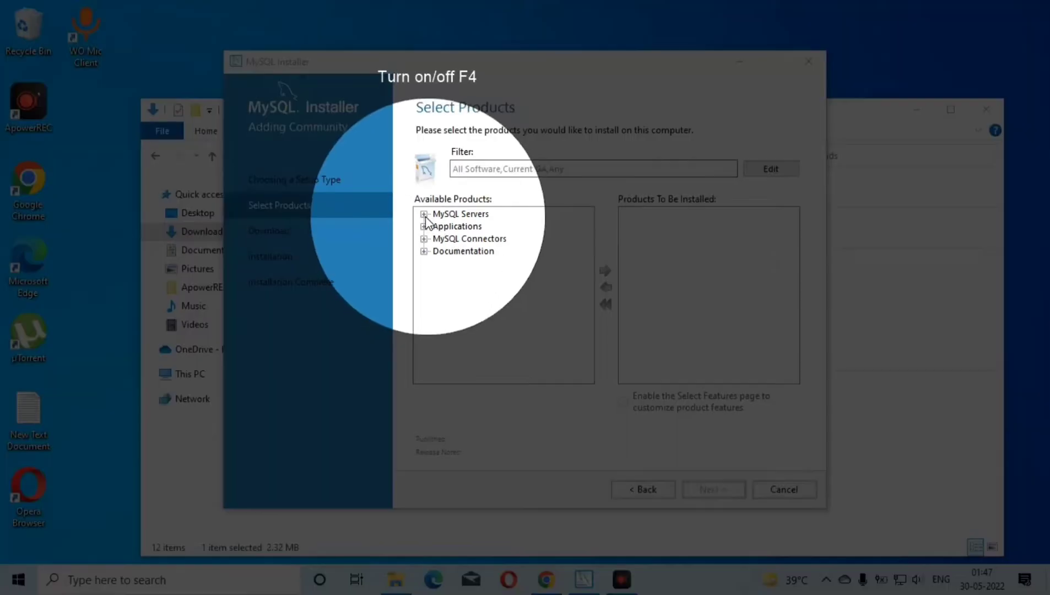
{"action": "double_click", "coordinate": [436, 214]}
{"action": "left_click", "coordinate": [440, 227]}
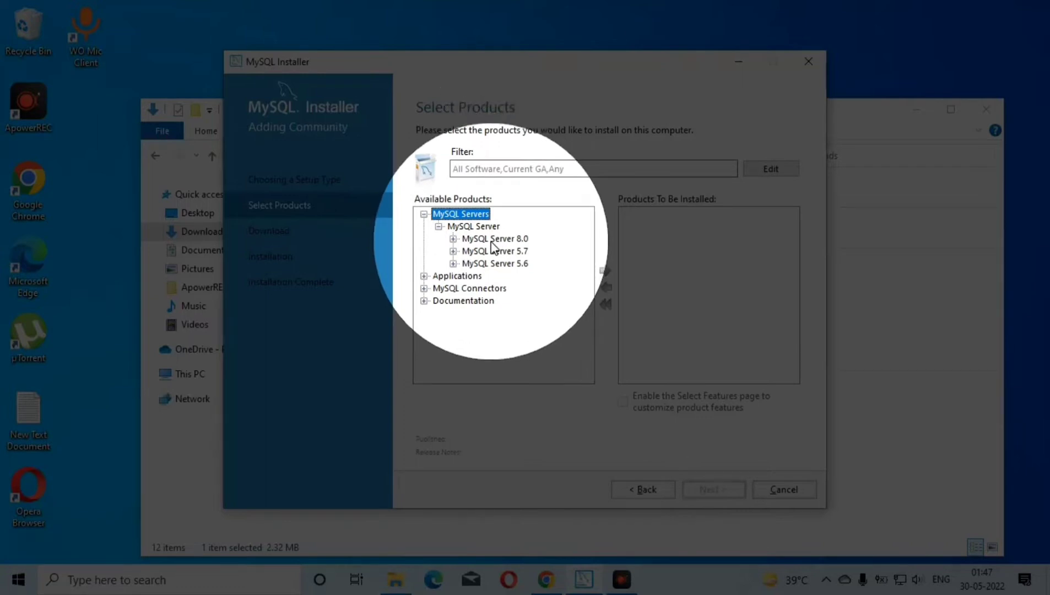
{"action": "left_click", "coordinate": [453, 239]}
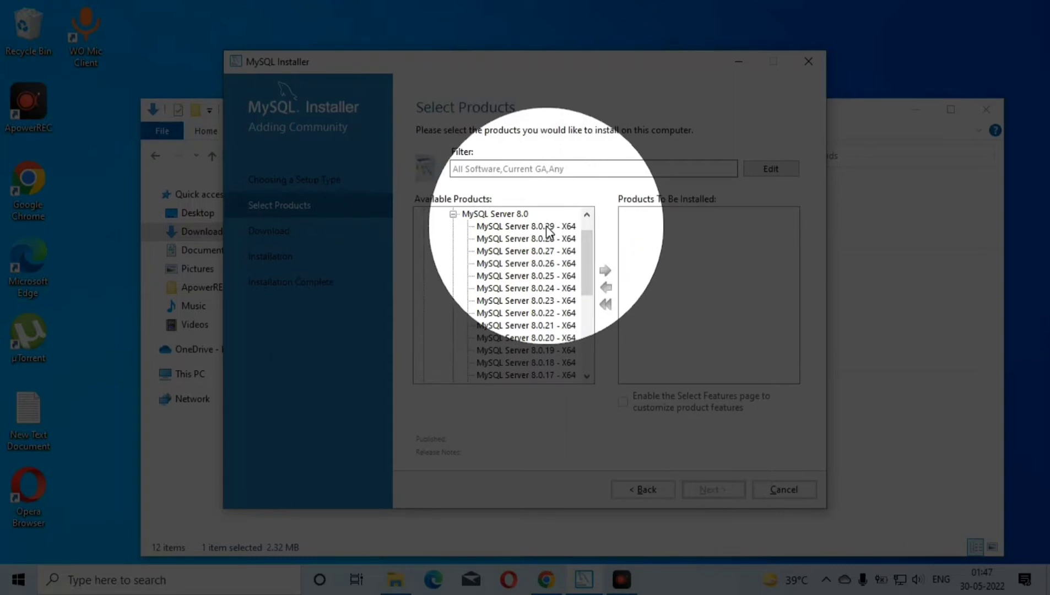
{"action": "left_click", "coordinate": [548, 227]}
{"action": "left_click", "coordinate": [604, 270]}
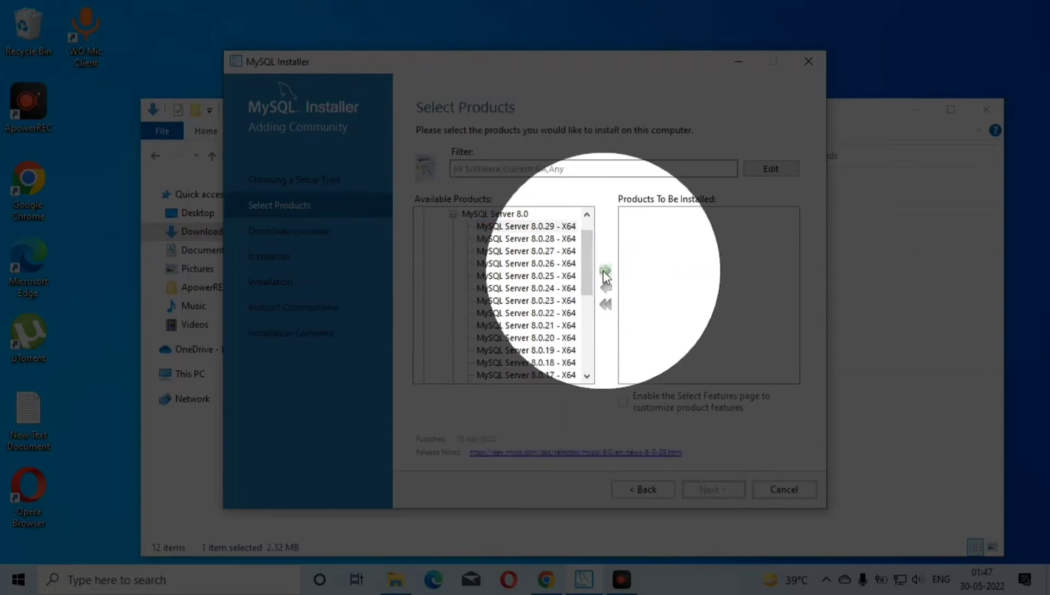
{"action": "left_click", "coordinate": [603, 271]}
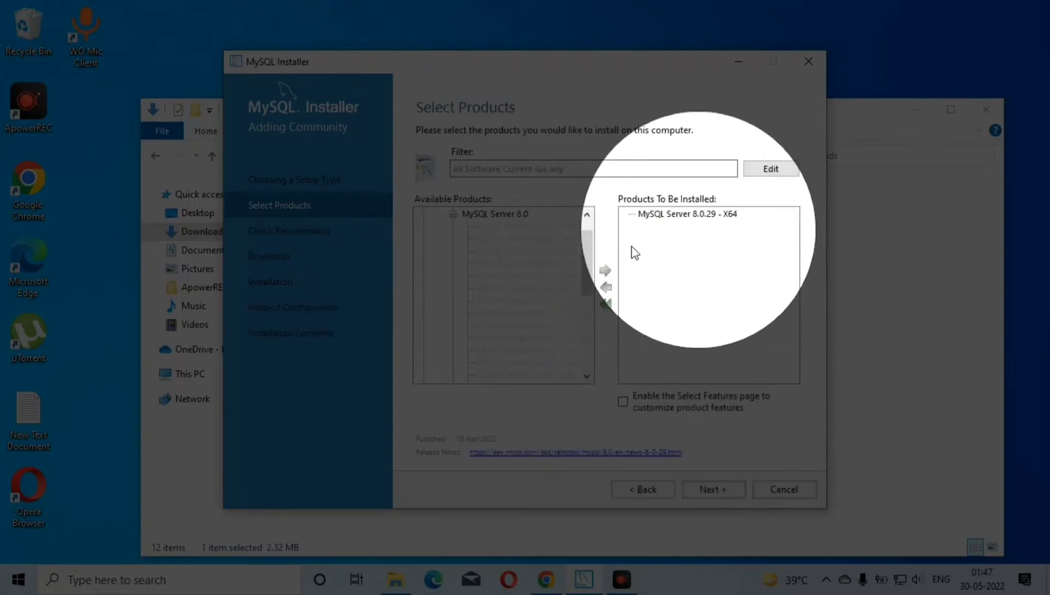
Collapse the MySQL Servers group and add MySQL Workbench 8.0.29 - X64 from Applications to the products to be installed
{"action": "left_click", "coordinate": [453, 214]}
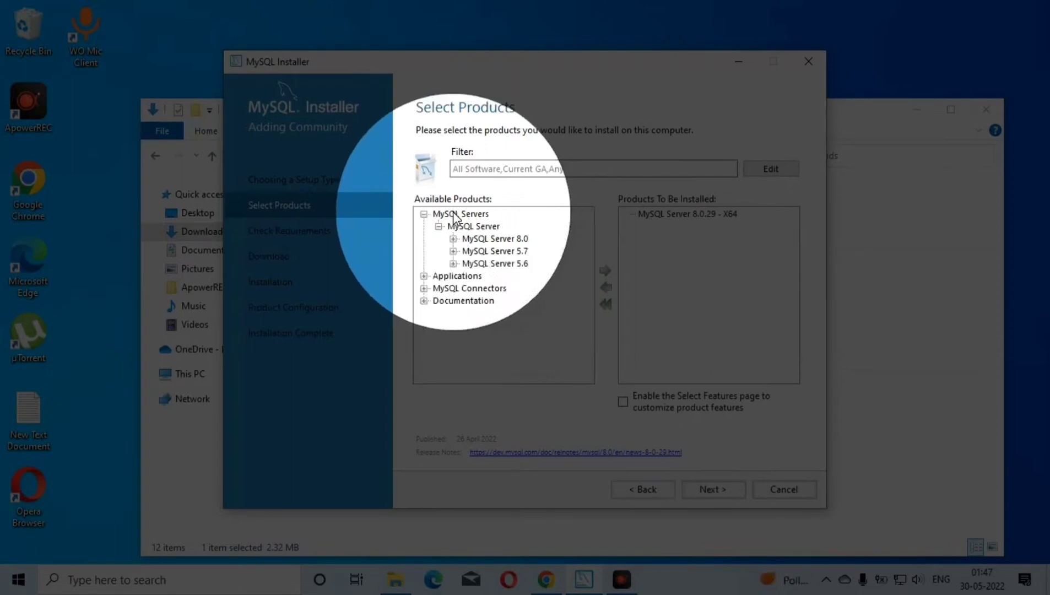
{"action": "left_click", "coordinate": [424, 214]}
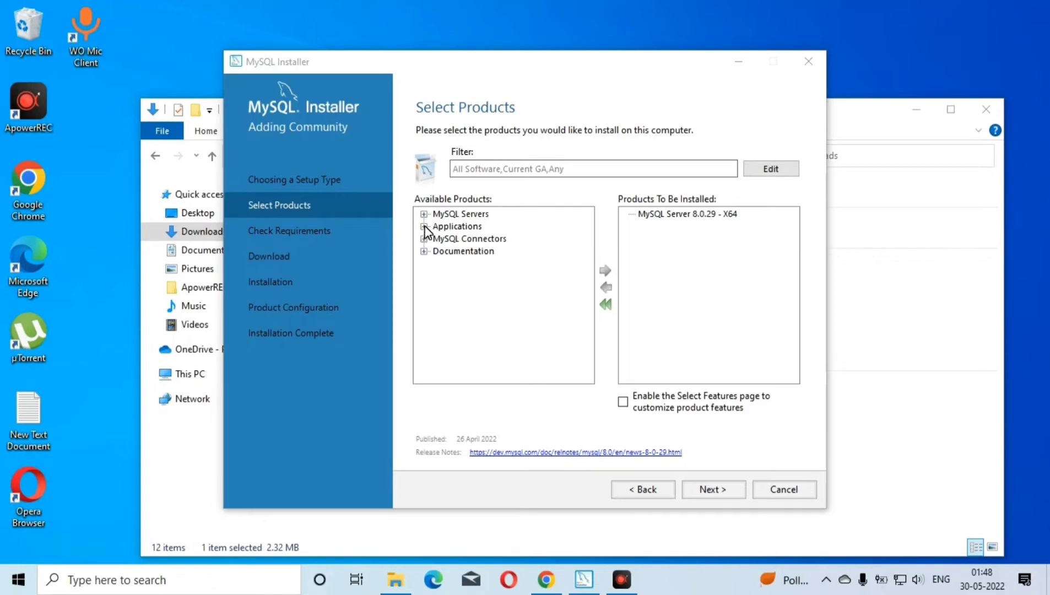
{"action": "left_click", "coordinate": [424, 226]}
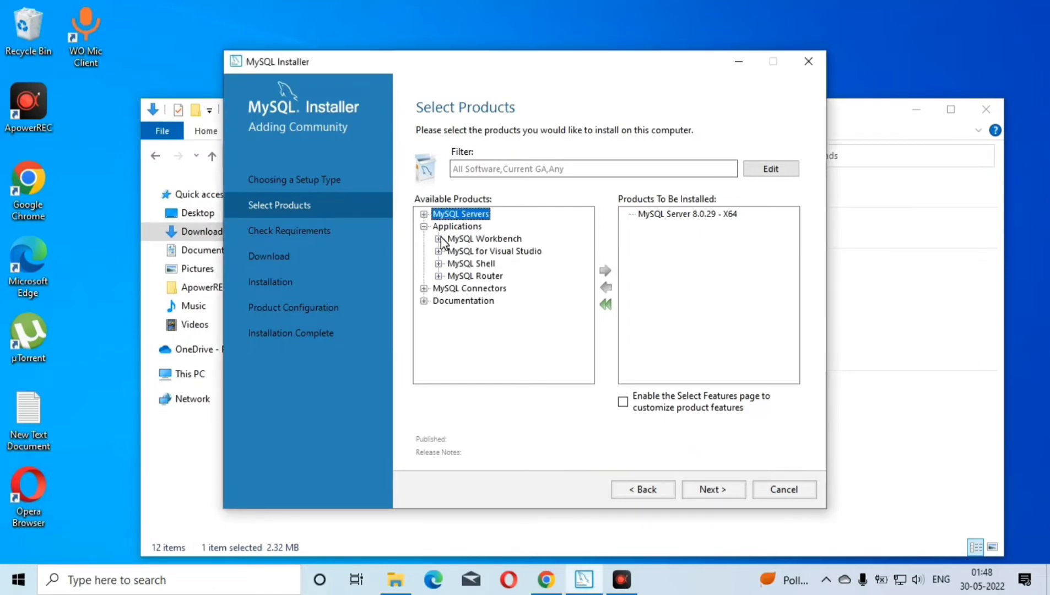
{"action": "left_click", "coordinate": [439, 238]}
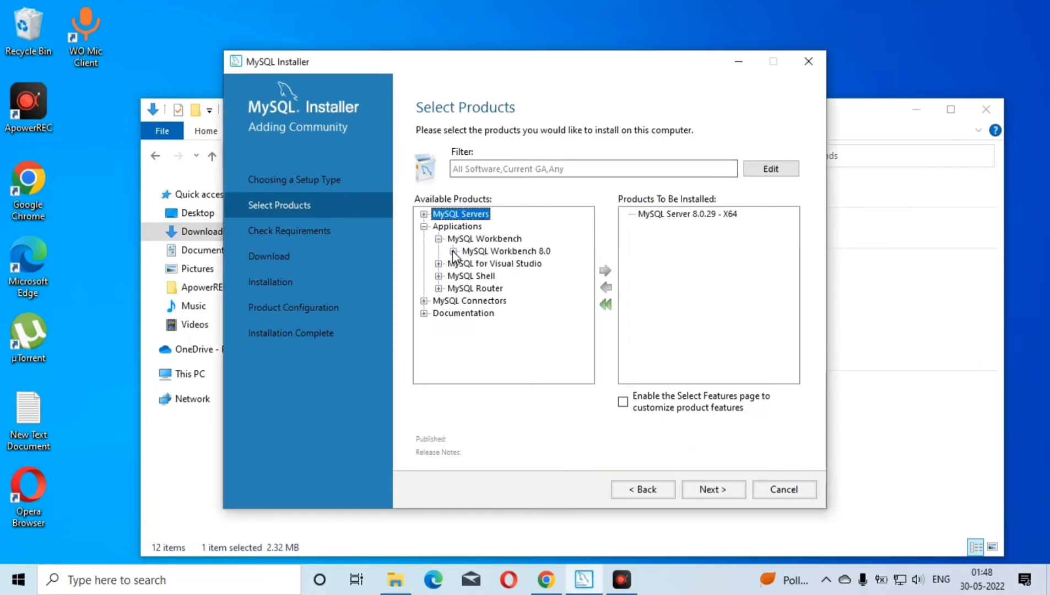
{"action": "left_click", "coordinate": [453, 251]}
{"action": "left_click", "coordinate": [558, 229]}
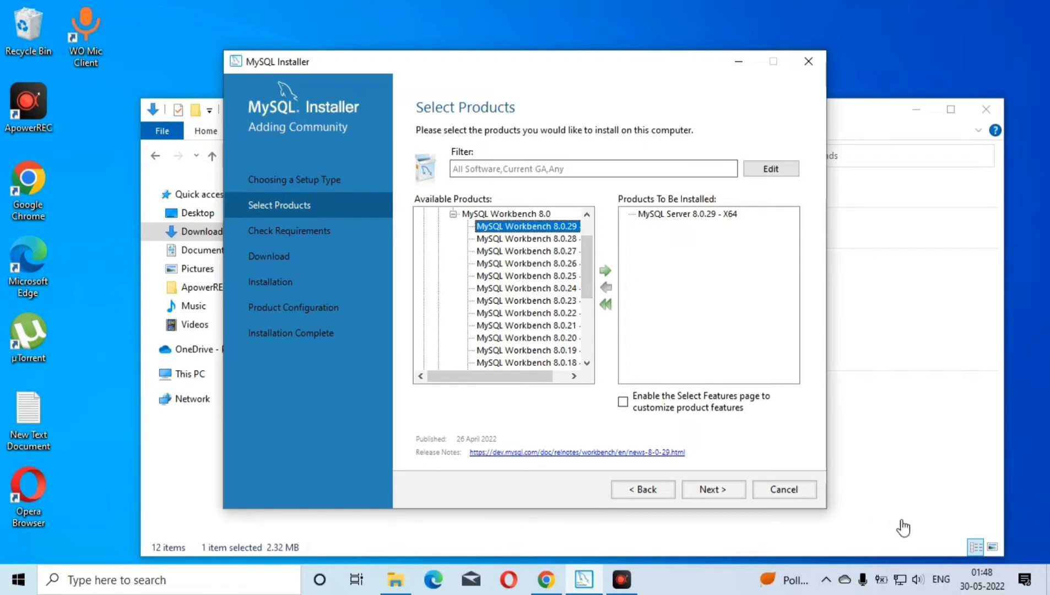
{"action": "key", "text": "F4"}
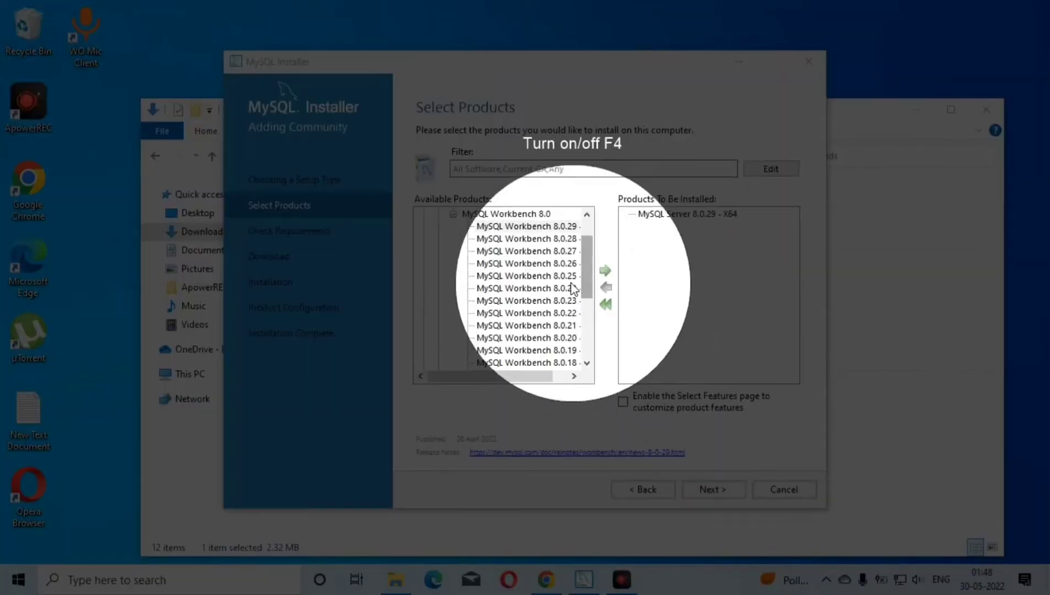
{"action": "left_click", "coordinate": [535, 227]}
{"action": "left_click", "coordinate": [602, 270]}
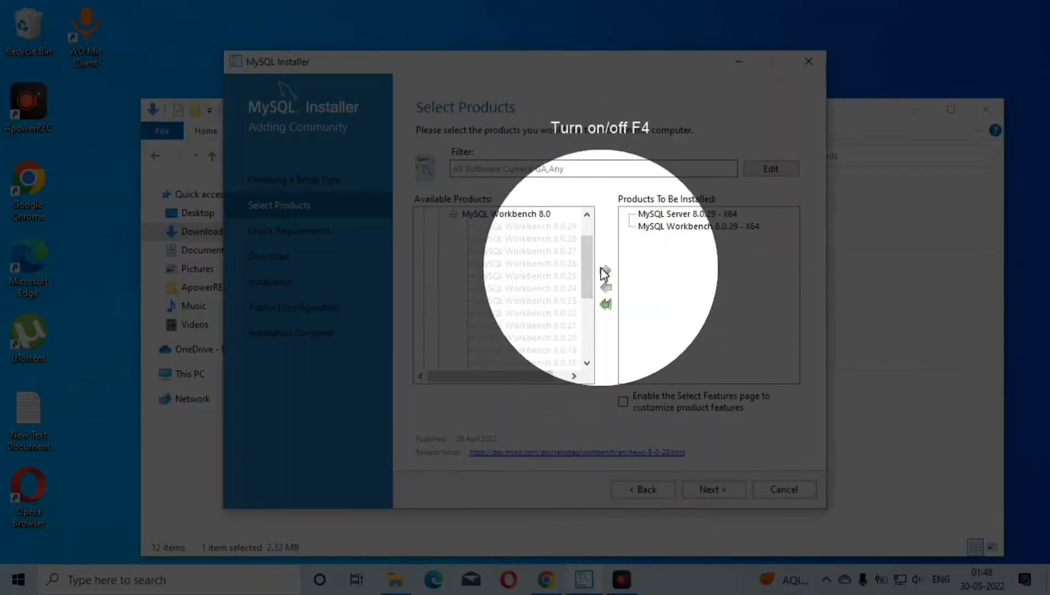
Collapse the MySQL Workbench 8.0 group and add MySQL Shell 8.0.29 - X64 to the products to be installed
{"action": "left_click", "coordinate": [453, 214]}
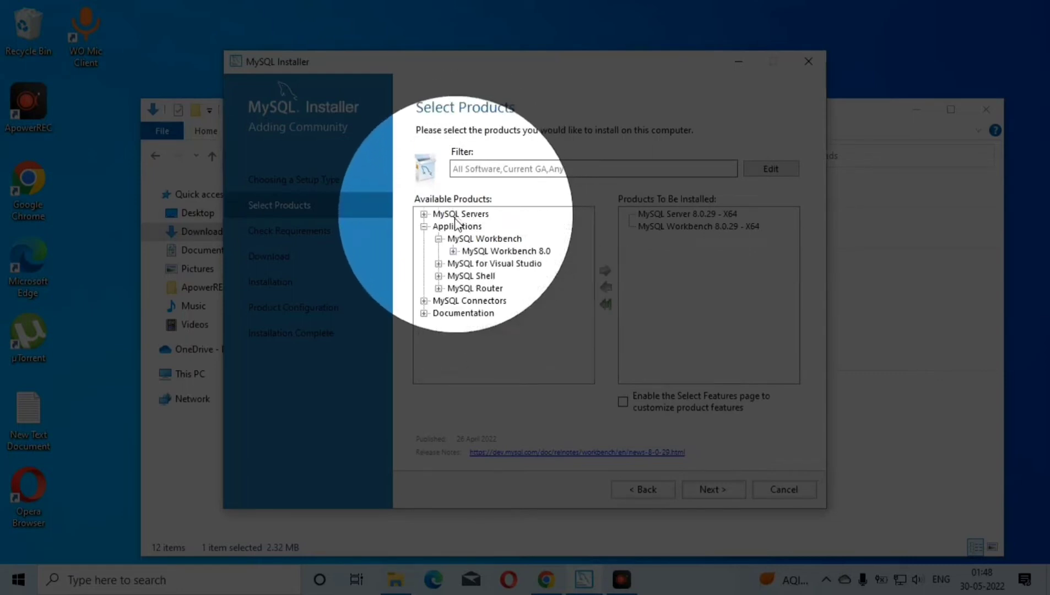
{"action": "left_click", "coordinate": [438, 276]}
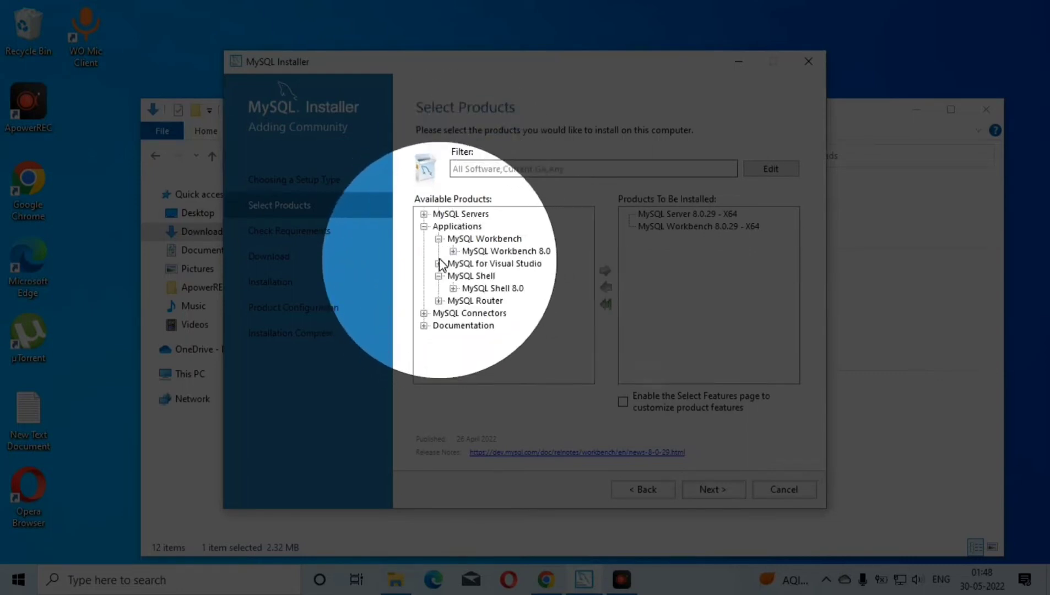
{"action": "left_click", "coordinate": [452, 289]}
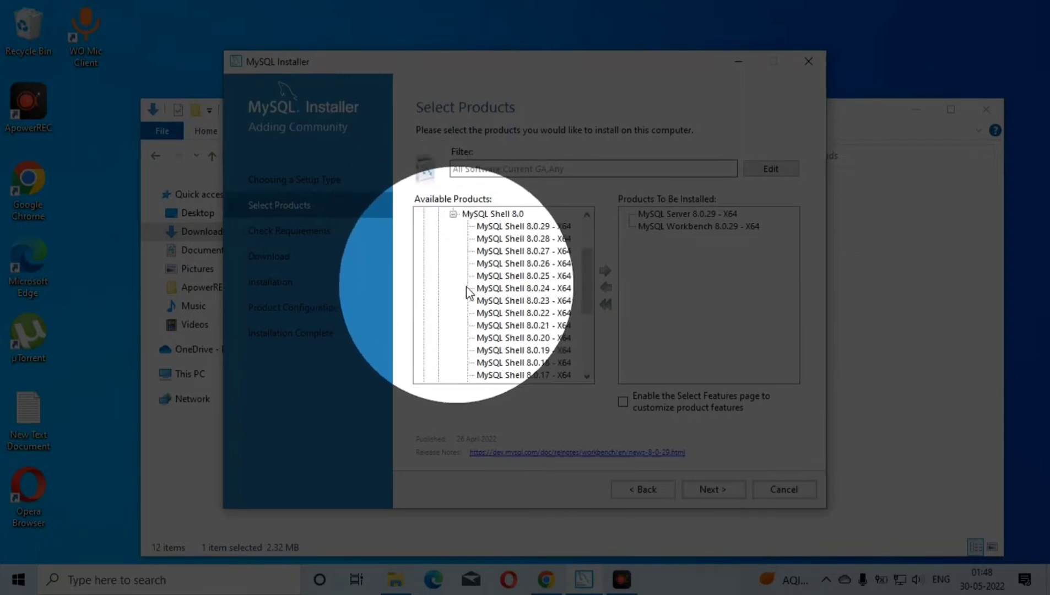
{"action": "left_click", "coordinate": [529, 226]}
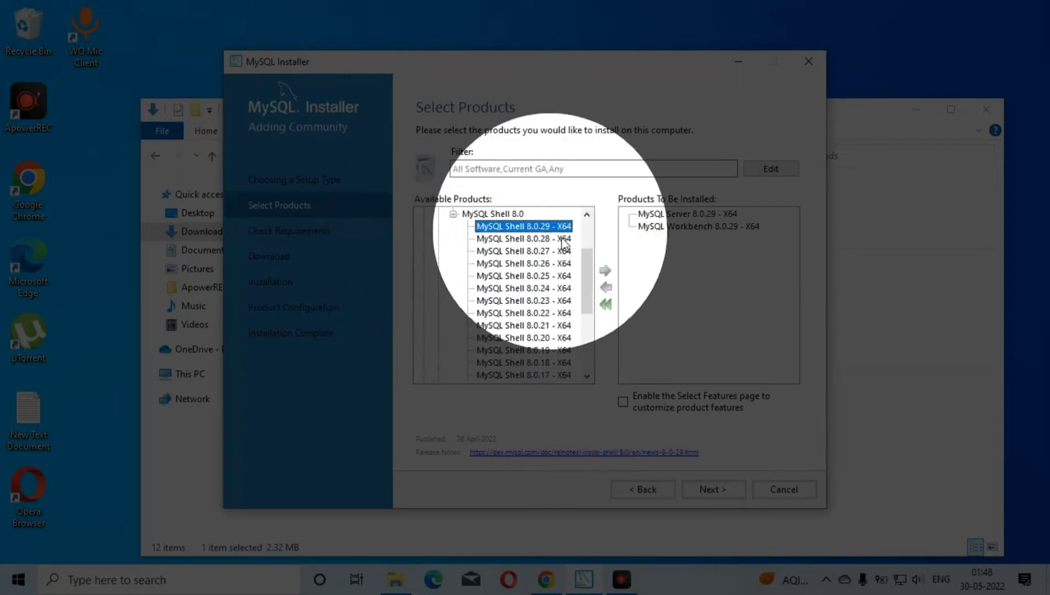
{"action": "left_click", "coordinate": [604, 271]}
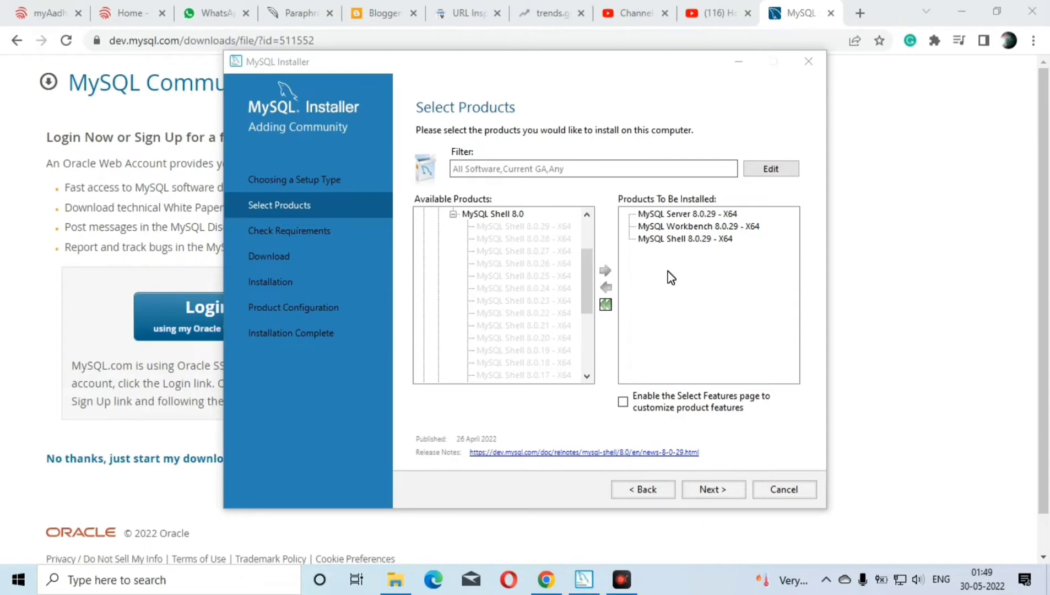
{"action": "key", "text": "F4"}
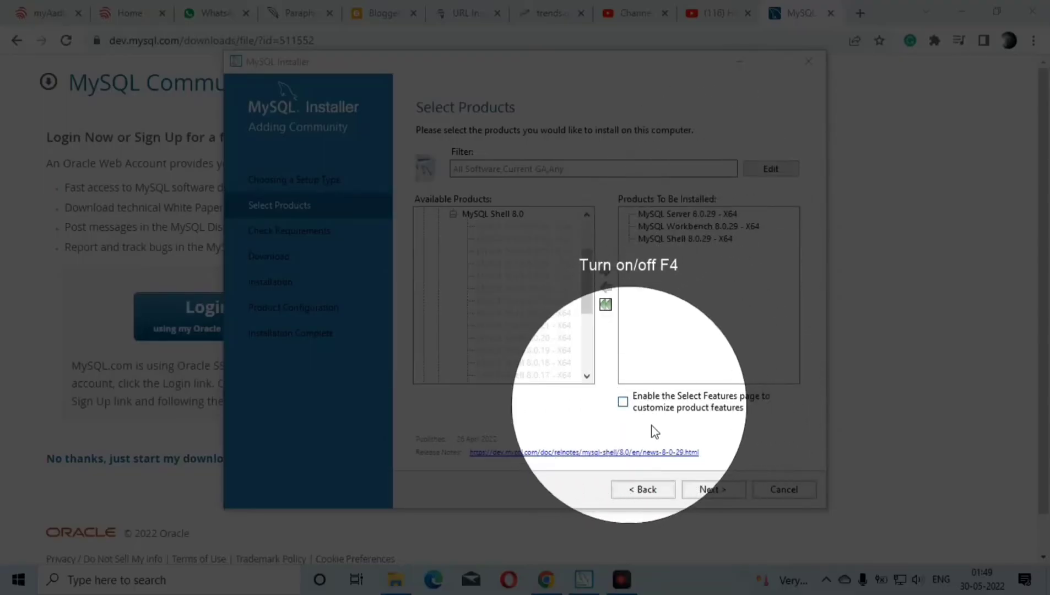
Continue to the requirements check and install the missing Microsoft Visual C++ 2015-2019 Redistributable (x64), agreeing to its license terms
{"action": "left_click", "coordinate": [693, 489]}
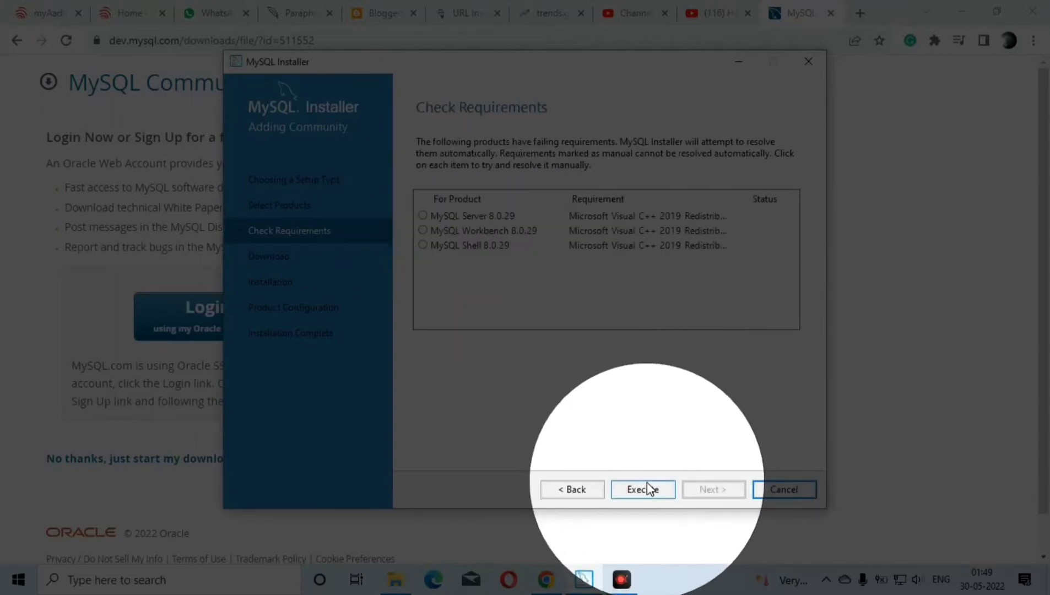
{"action": "left_click", "coordinate": [651, 491]}
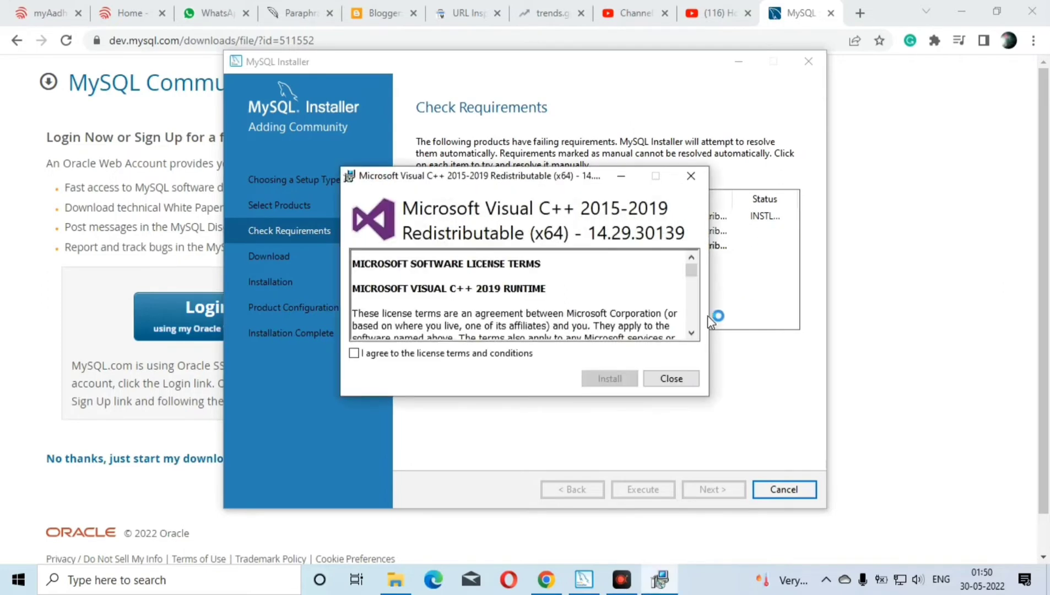
{"action": "left_click", "coordinate": [354, 353]}
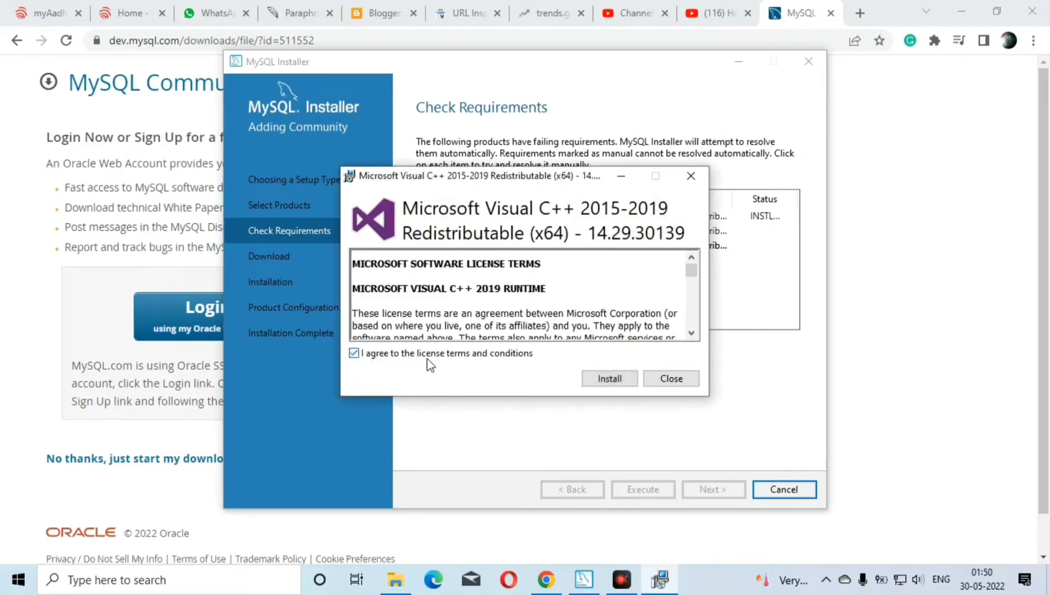
{"action": "left_click", "coordinate": [615, 380]}
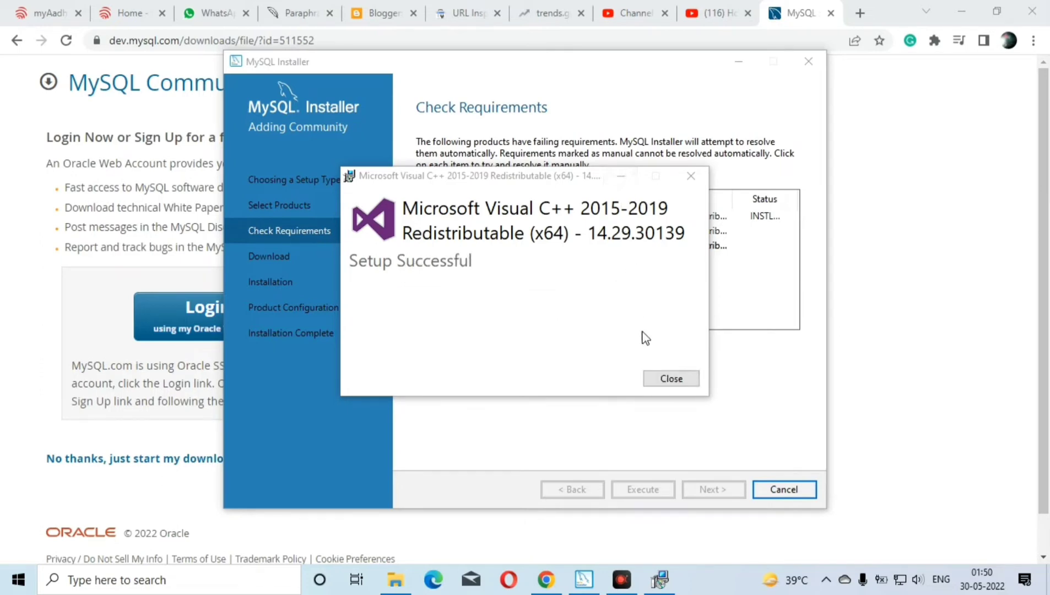
{"action": "left_click", "coordinate": [664, 382]}
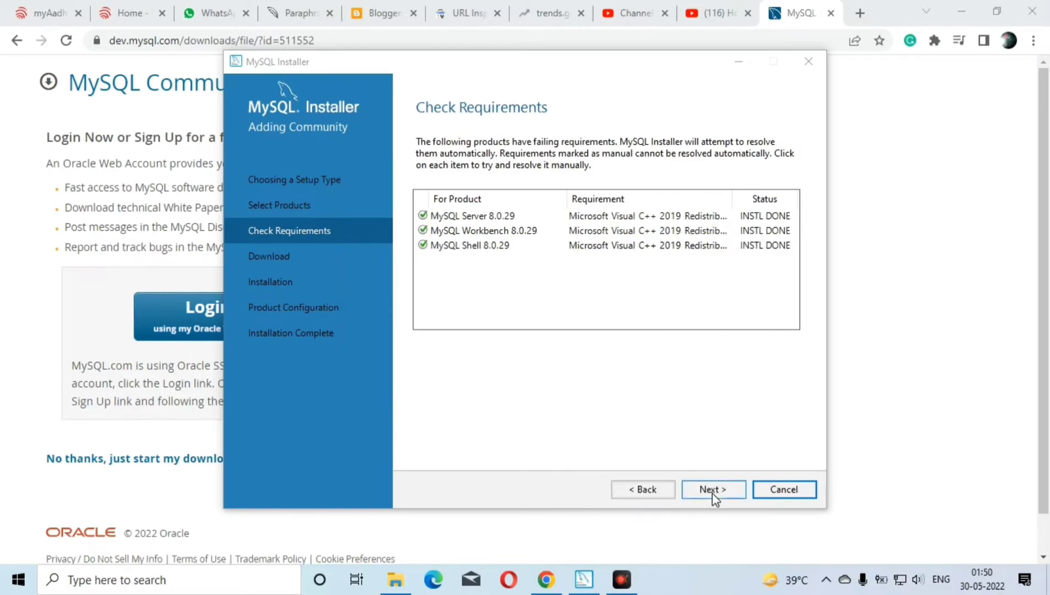
{"action": "key", "text": "F4"}
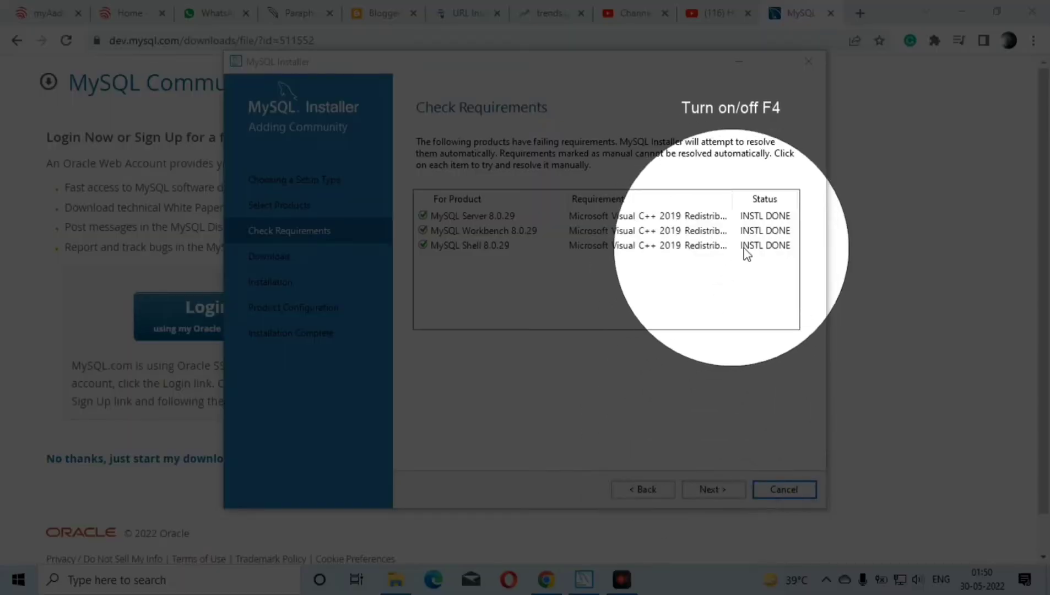
{"action": "key", "text": "F4"}
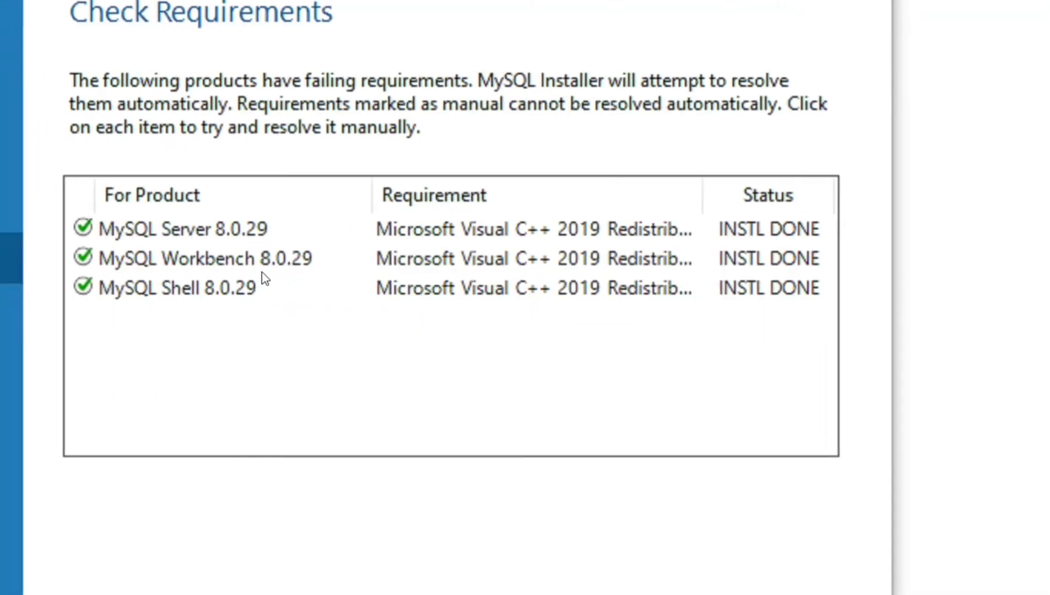
{"action": "key", "text": "F4"}
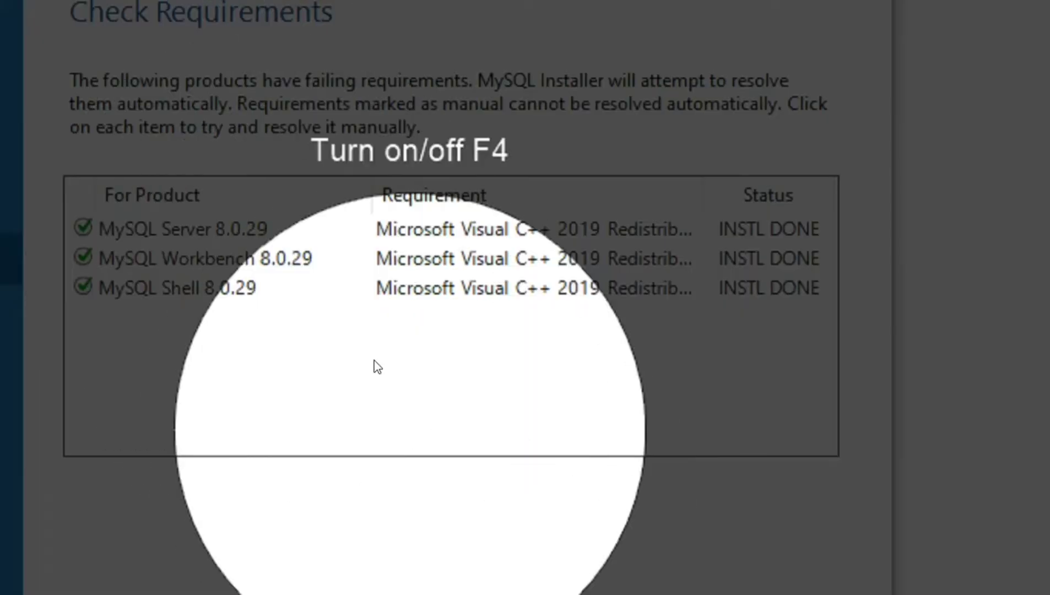
{"action": "key", "text": "F4"}
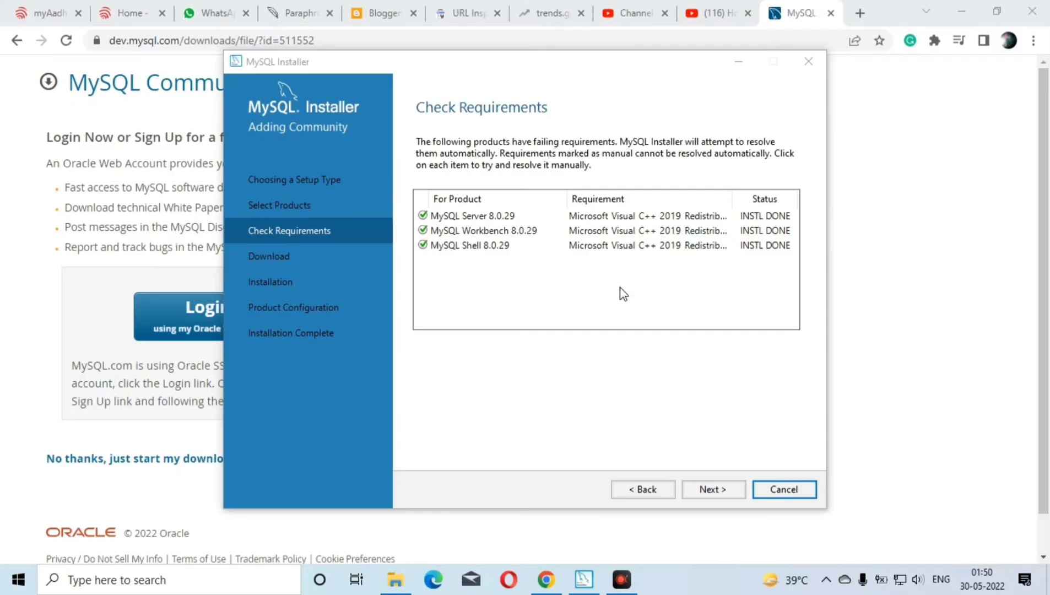
Continue past the requirements check and download MySQL Server, MySQL Workbench and MySQL Shell 8.0.29
{"action": "left_click", "coordinate": [716, 488]}
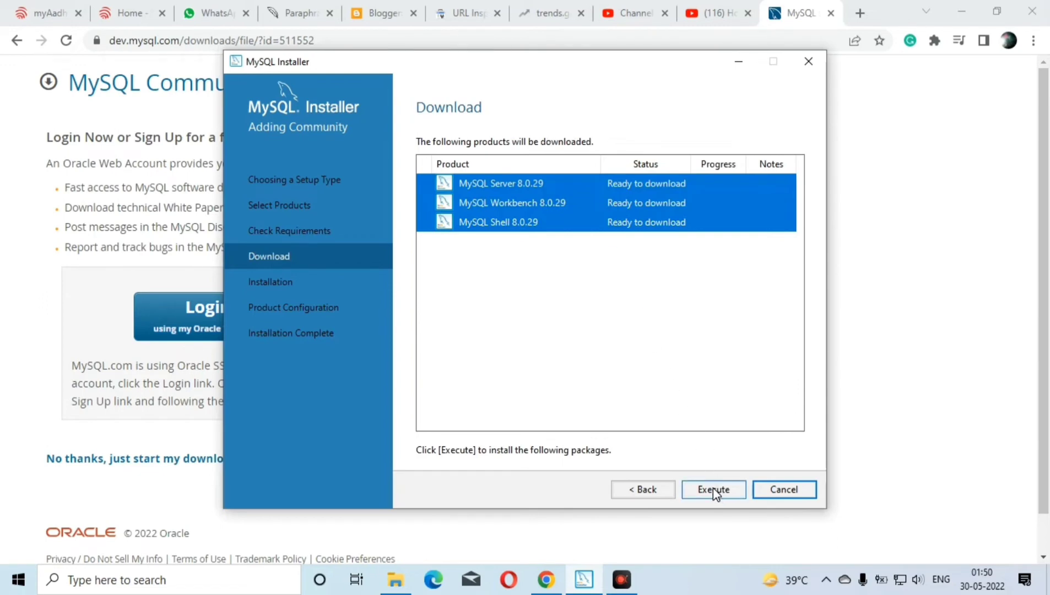
{"action": "left_click", "coordinate": [902, 525]}
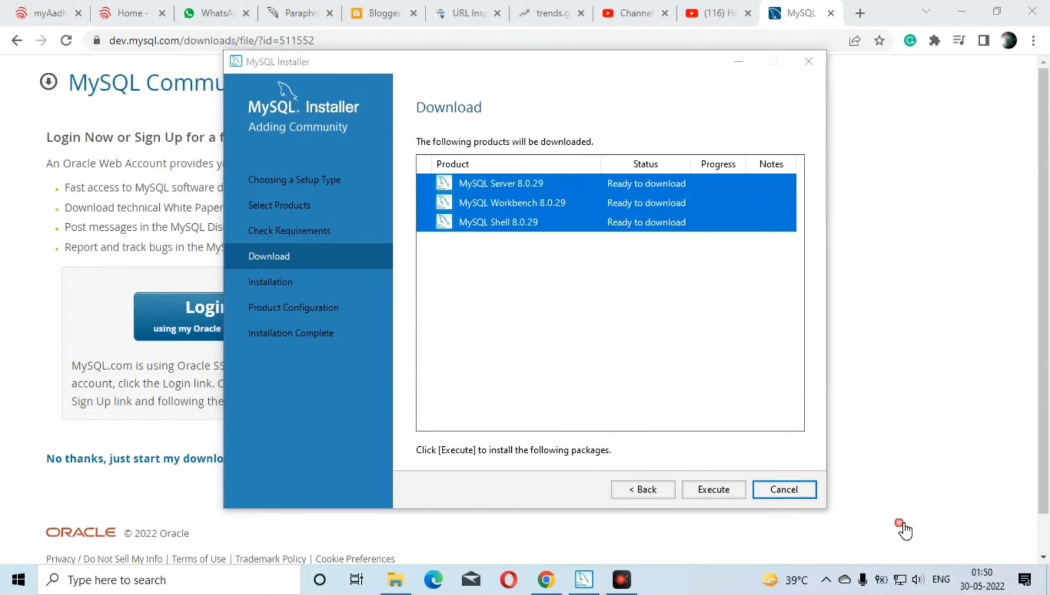
{"action": "left_click", "coordinate": [713, 490]}
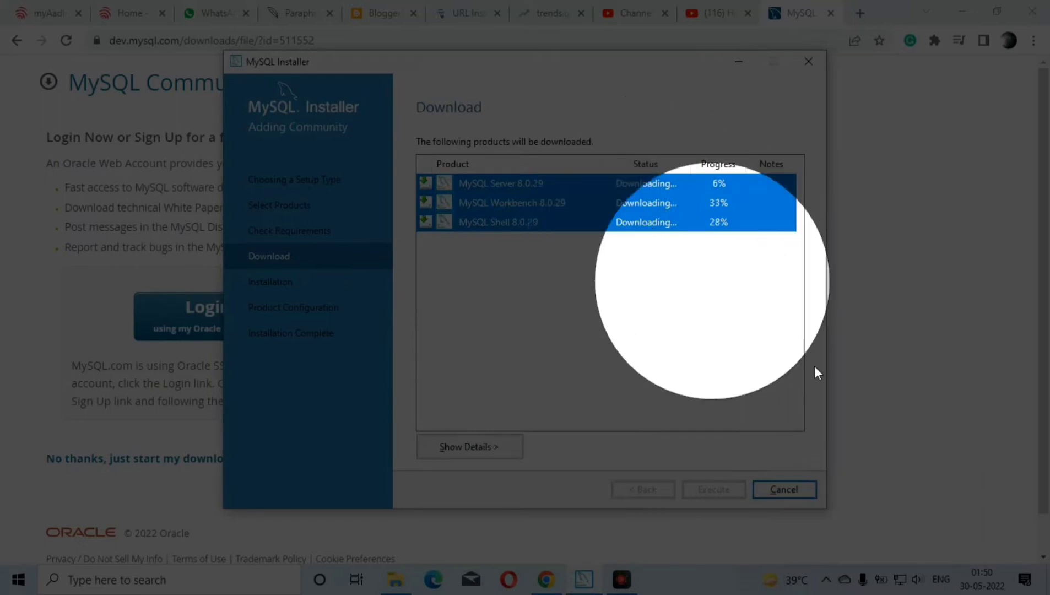
Continue to the installation stage and install the downloaded MySQL Server, MySQL Workbench and MySQL Shell packages
{"action": "left_click", "coordinate": [891, 517]}
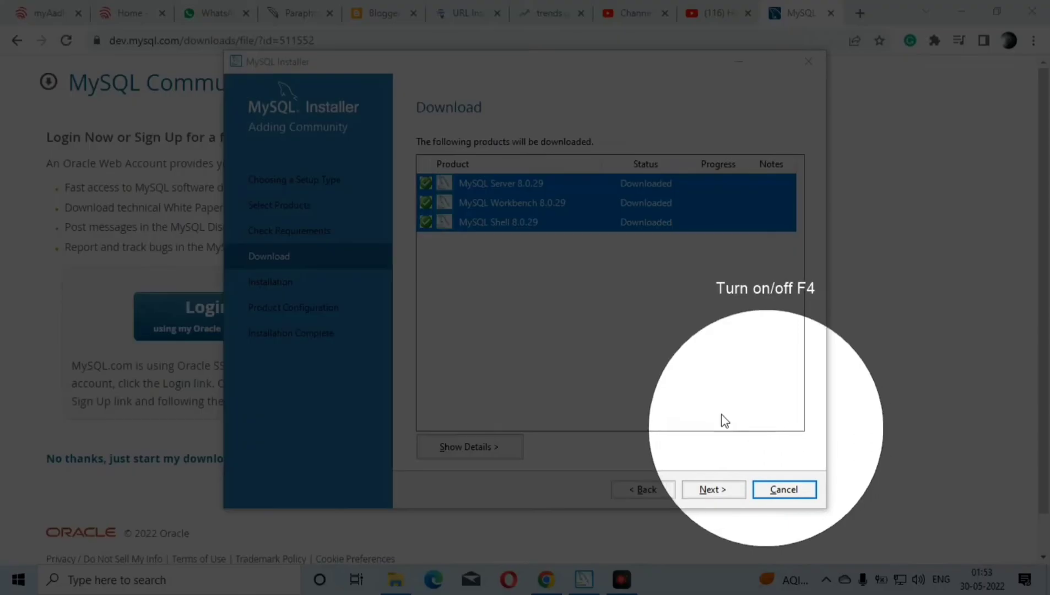
{"action": "left_click", "coordinate": [712, 489]}
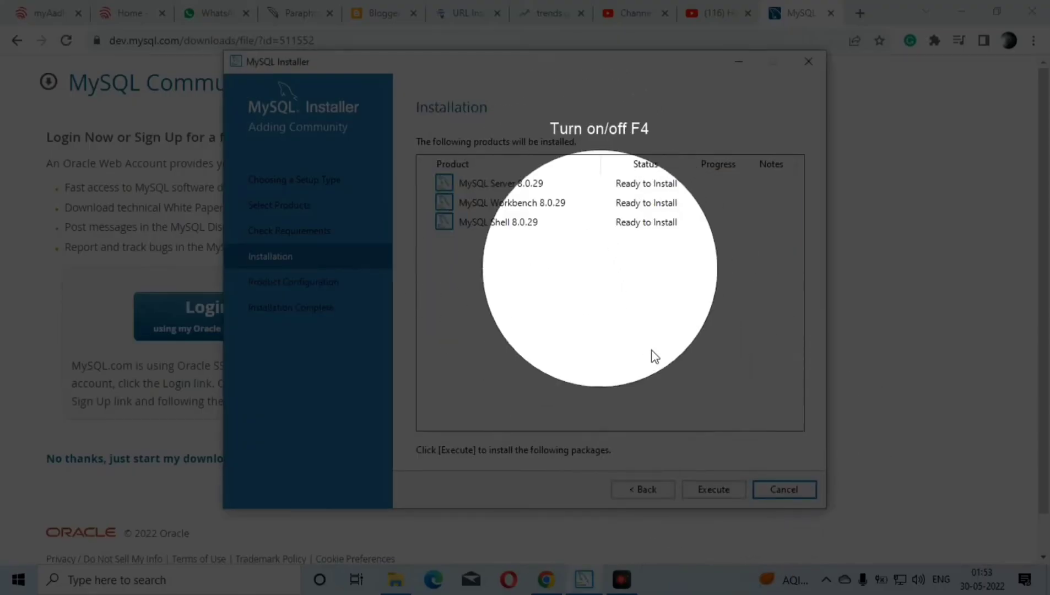
{"action": "left_click", "coordinate": [715, 489]}
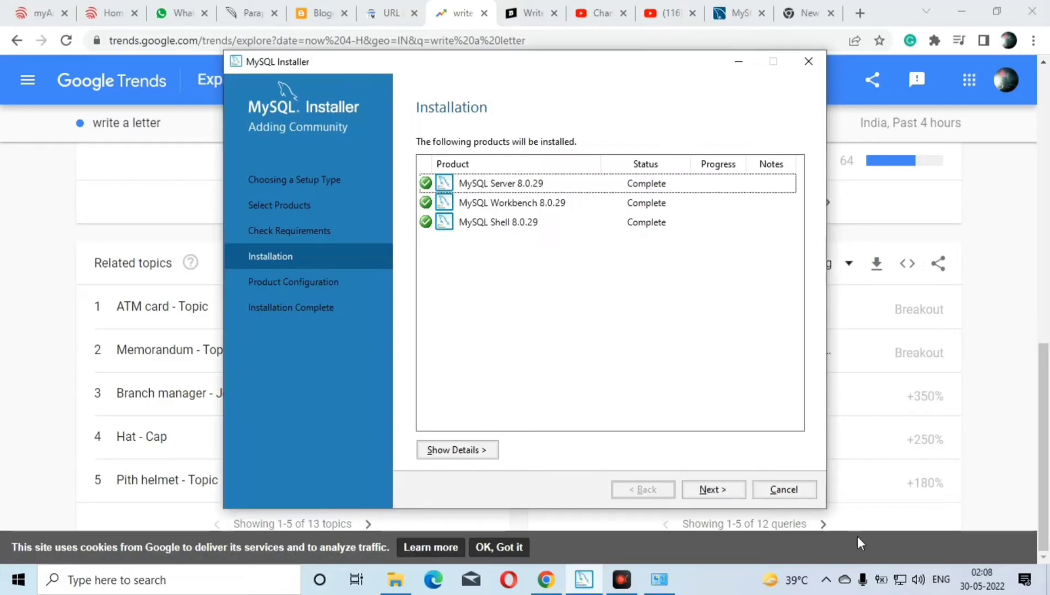
Continue to the MySQL Server accounts and roles settings, enter and repeat the MySQL root password, and proceed to the Windows service settings
{"action": "left_click", "coordinate": [708, 491]}
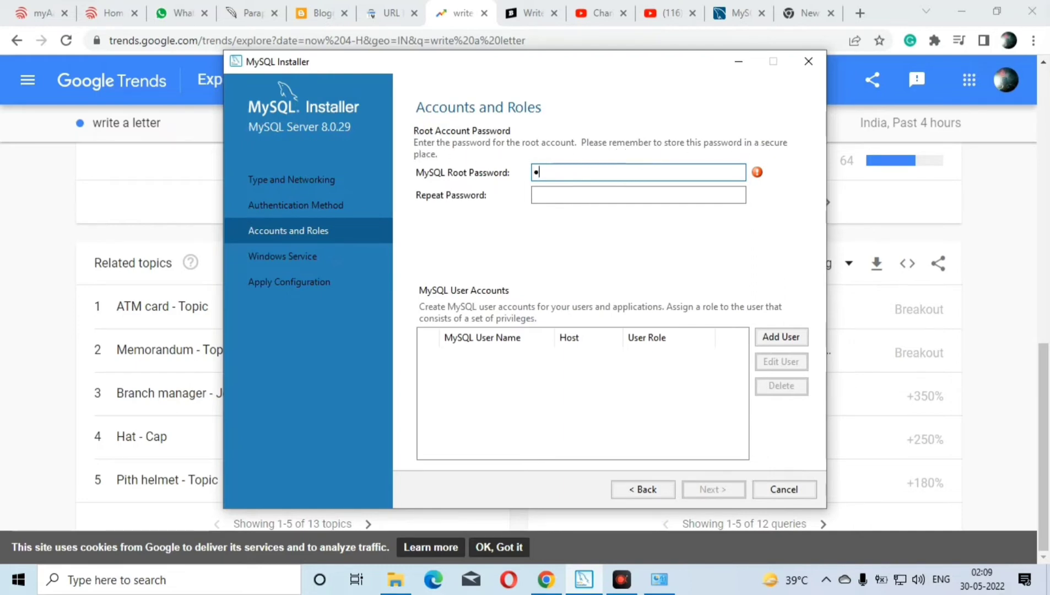
{"action": "type", "text": "23"}
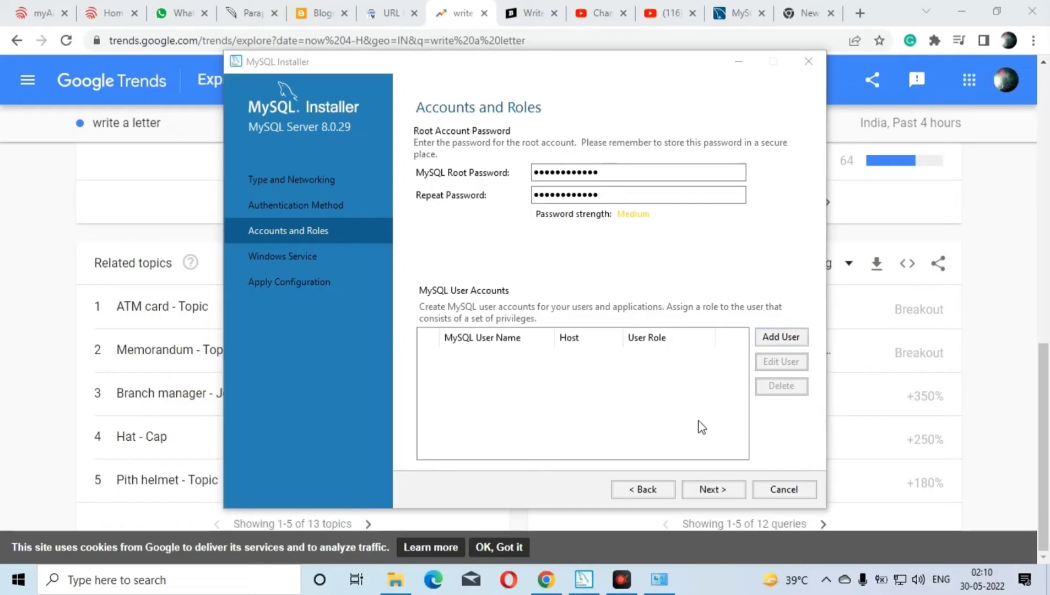
{"action": "left_click", "coordinate": [713, 491]}
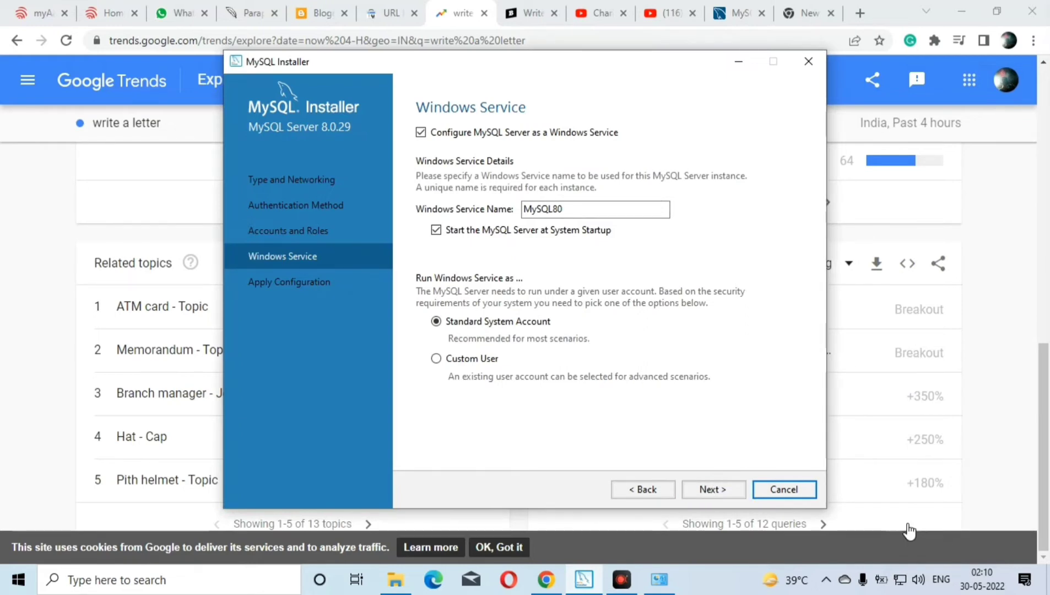
Keep the Windows service name MySQL80 with the Standard System Account, and apply the MySQL Server configuration
{"action": "key", "text": "F4"}
{"action": "left_click", "coordinate": [707, 489]}
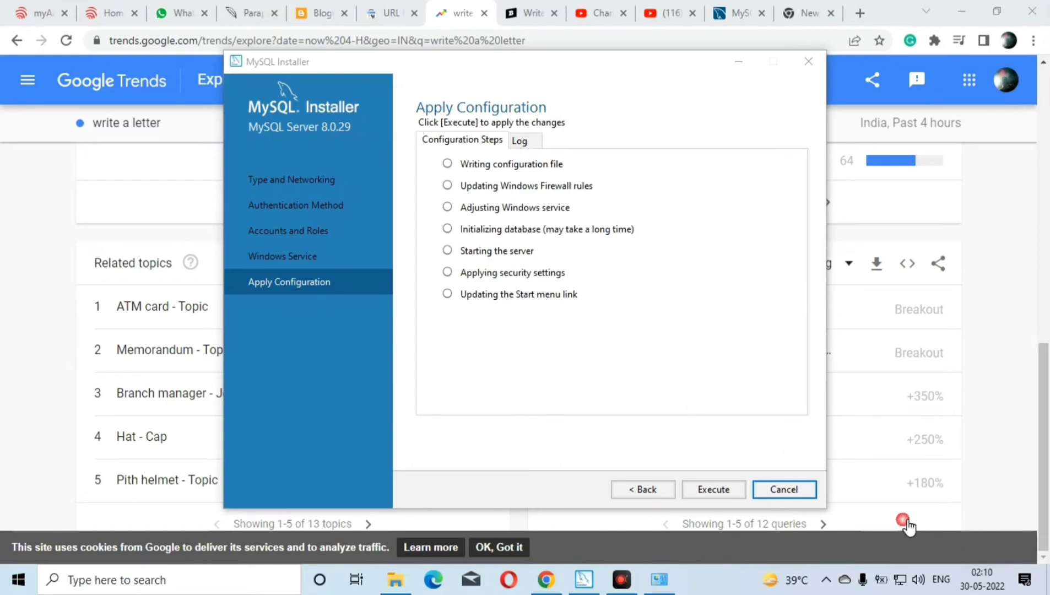
{"action": "key", "text": "F4"}
{"action": "left_click", "coordinate": [712, 490]}
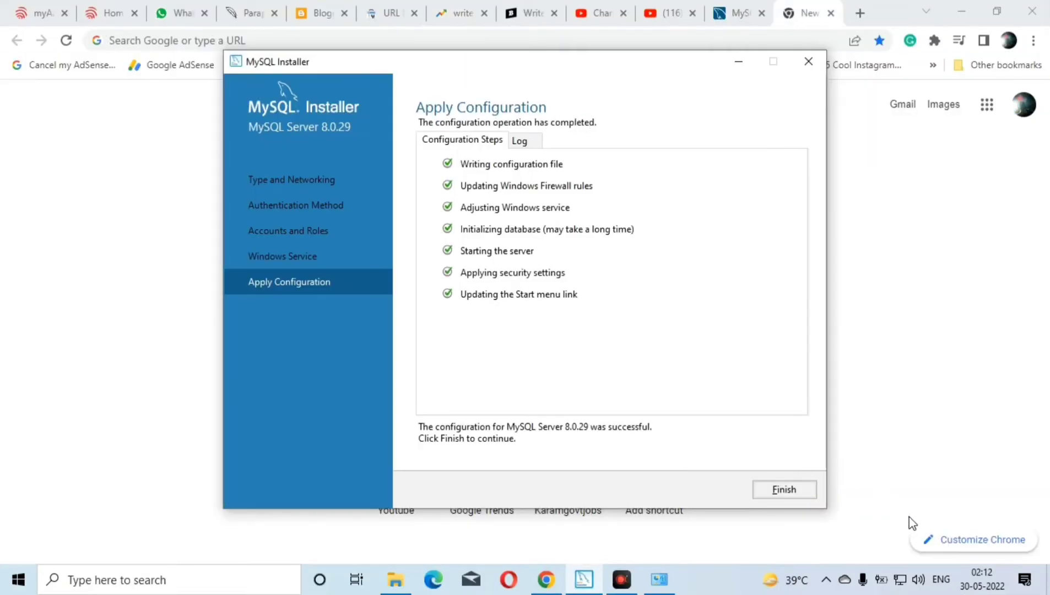
Finish the MySQL Server 8.0.29 configuration and continue from the product configuration list to the installation complete page
{"action": "left_click", "coordinate": [904, 522]}
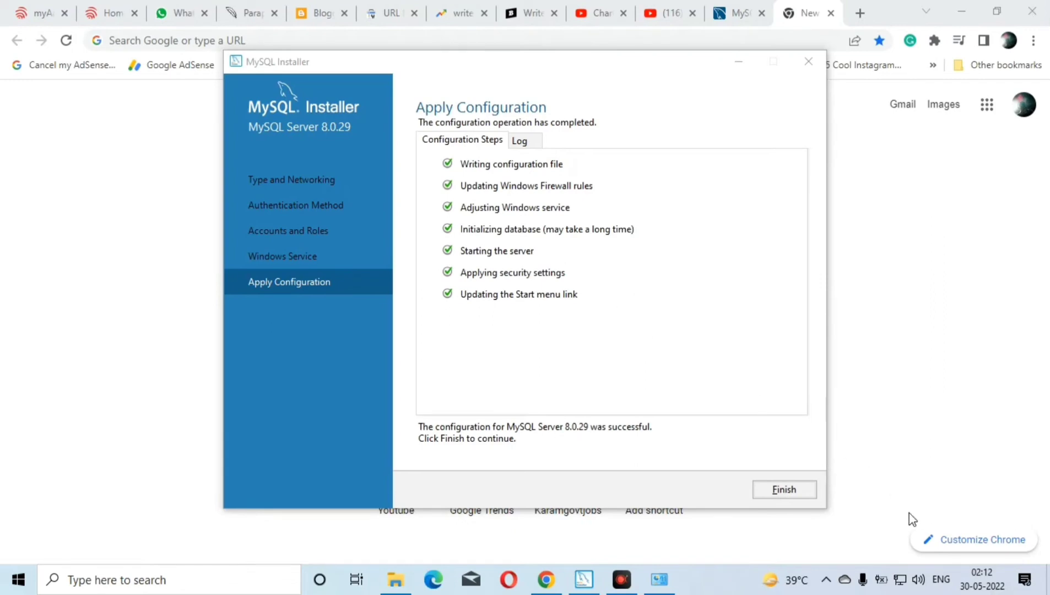
{"action": "key", "text": "F4"}
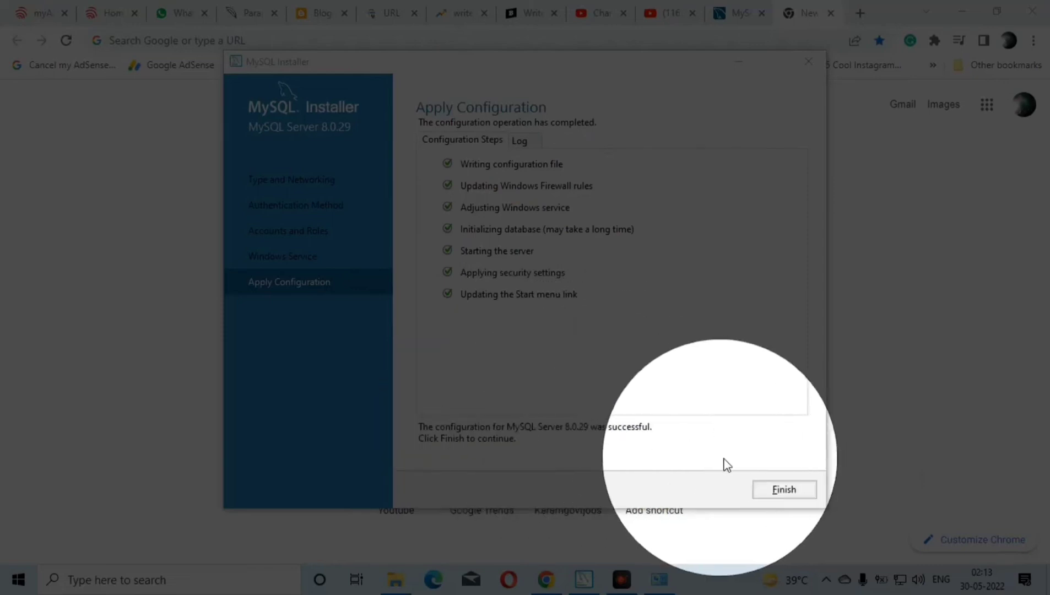
{"action": "left_click", "coordinate": [781, 488]}
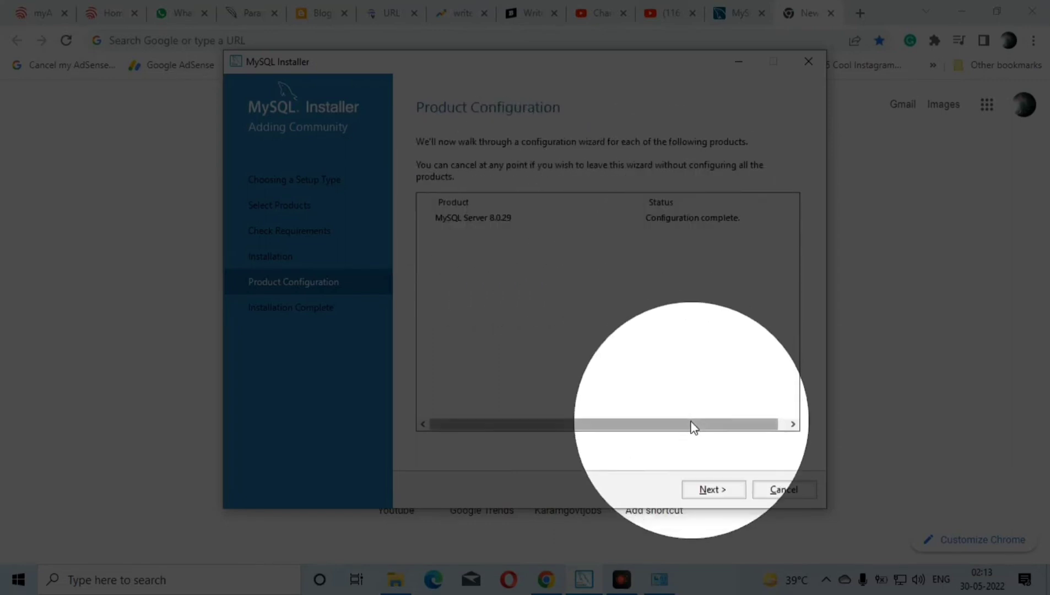
{"action": "left_click", "coordinate": [708, 490]}
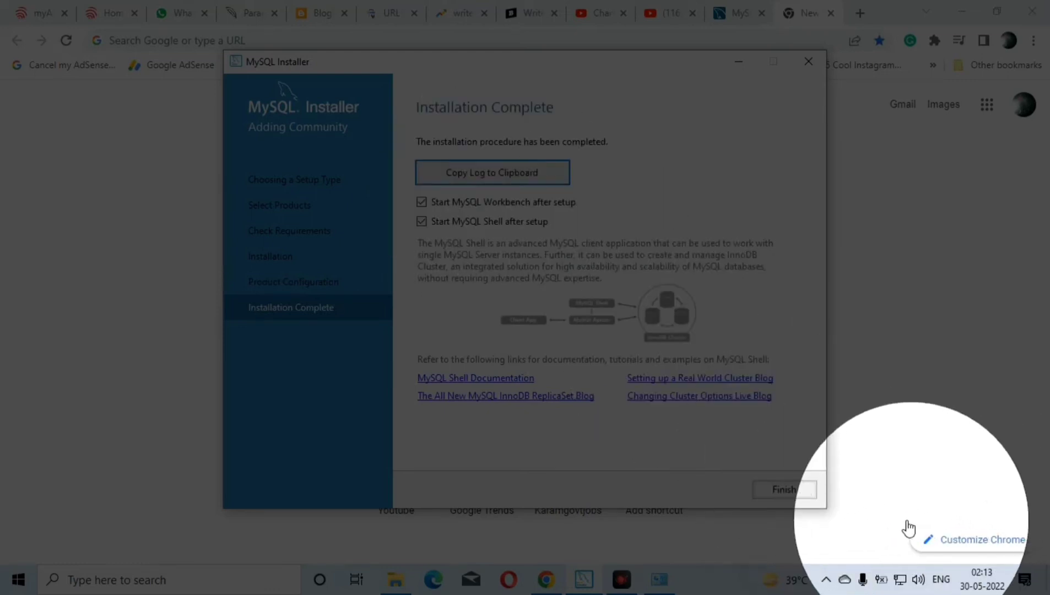
Finish the installer with MySQL Workbench and MySQL Shell set to start after setup, and bring up the launched MySQL program
{"action": "left_click", "coordinate": [887, 505]}
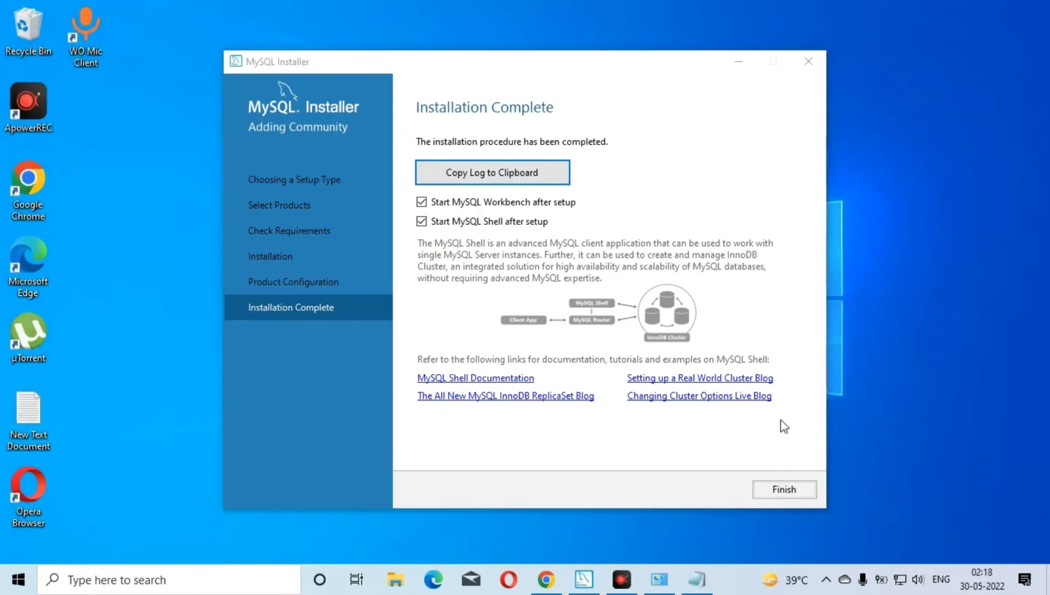
{"action": "left_click", "coordinate": [882, 509]}
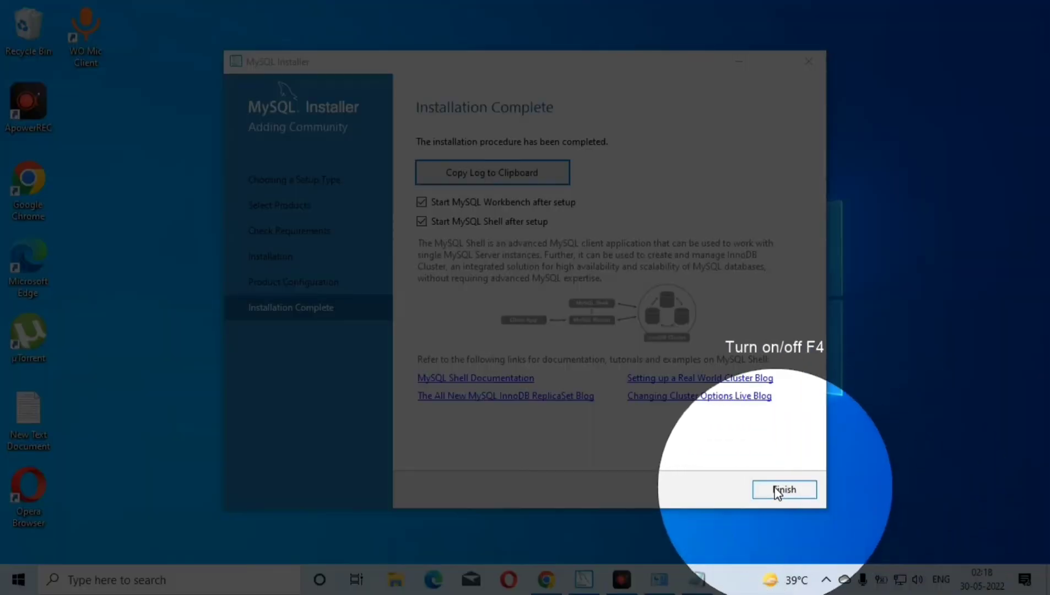
{"action": "left_click", "coordinate": [775, 487]}
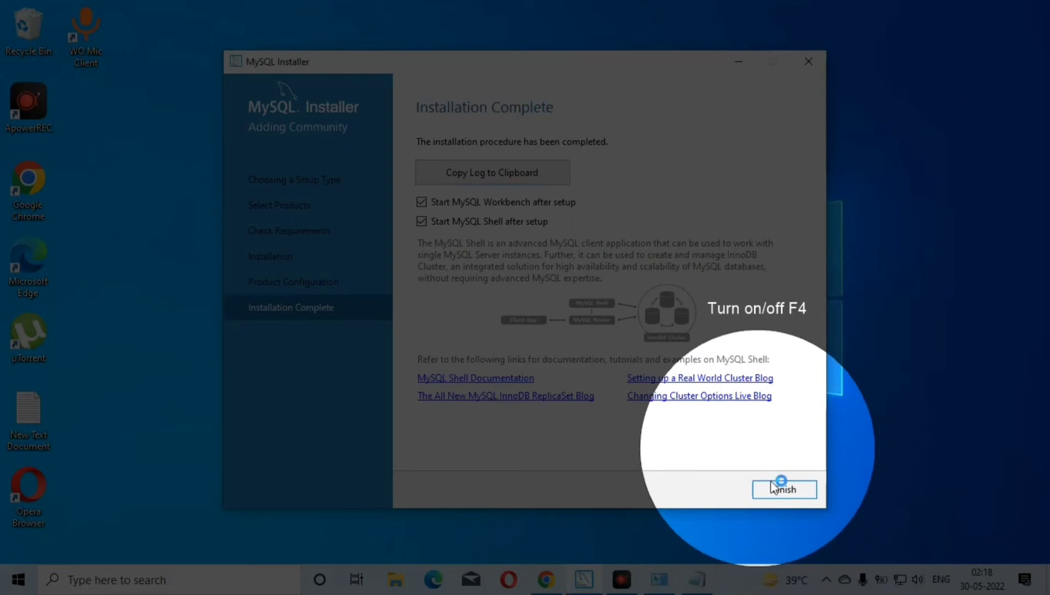
{"action": "left_click", "coordinate": [777, 490]}
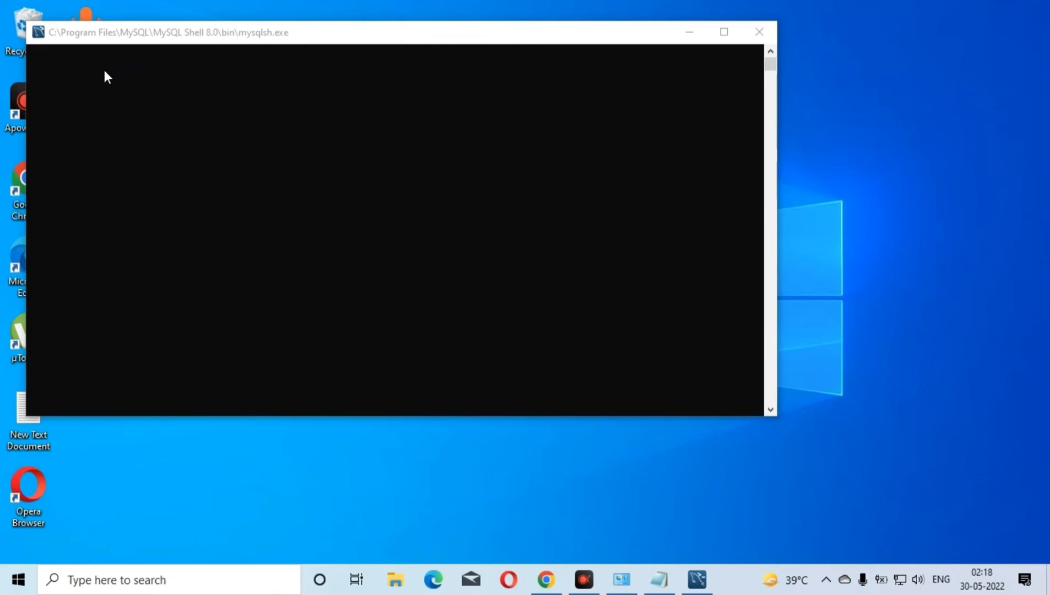
{"action": "left_click", "coordinate": [698, 581]}
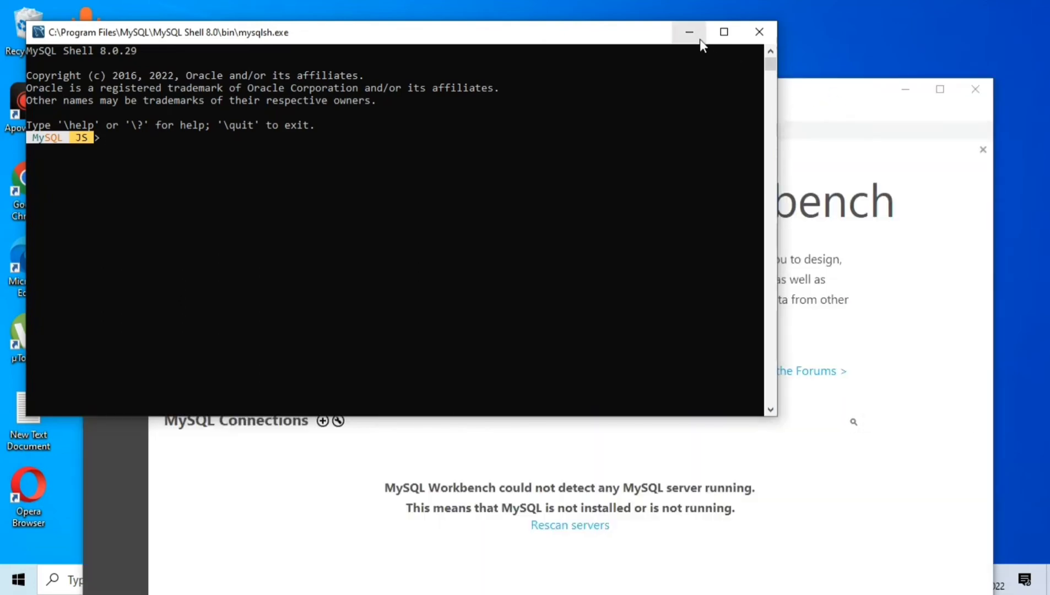
Minimize the MySQL Shell window, refresh the desktop, and maximize the MySQL Workbench window
{"action": "left_click", "coordinate": [694, 33]}
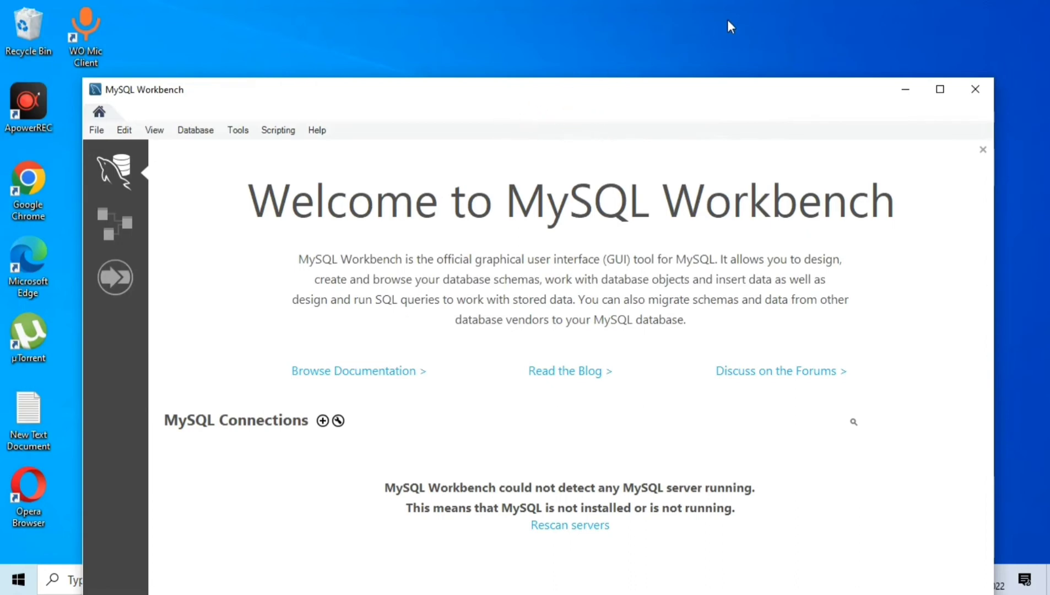
{"action": "right_click", "coordinate": [740, 31]}
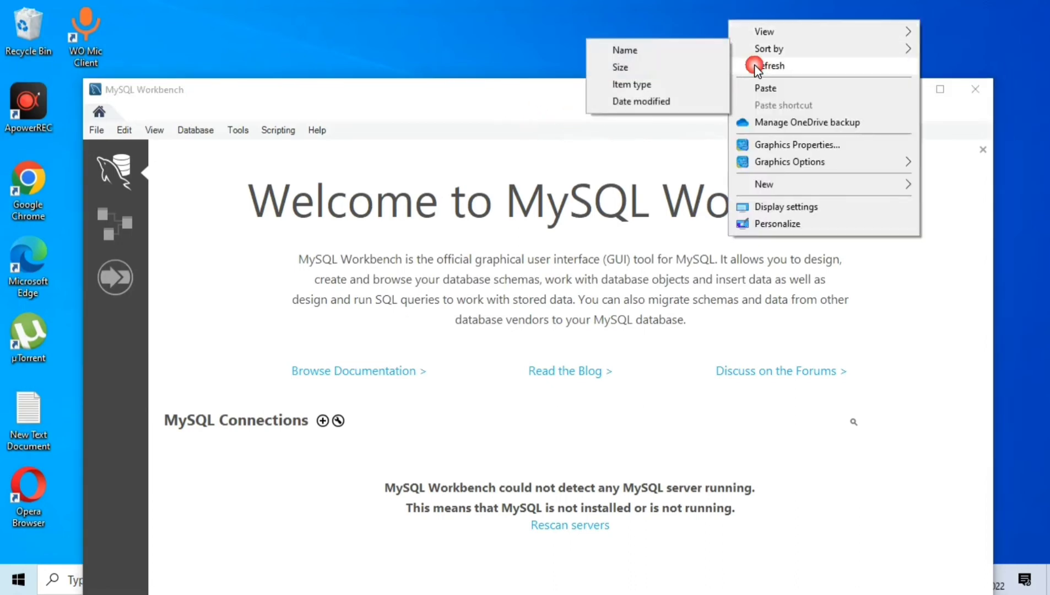
{"action": "left_click", "coordinate": [751, 62]}
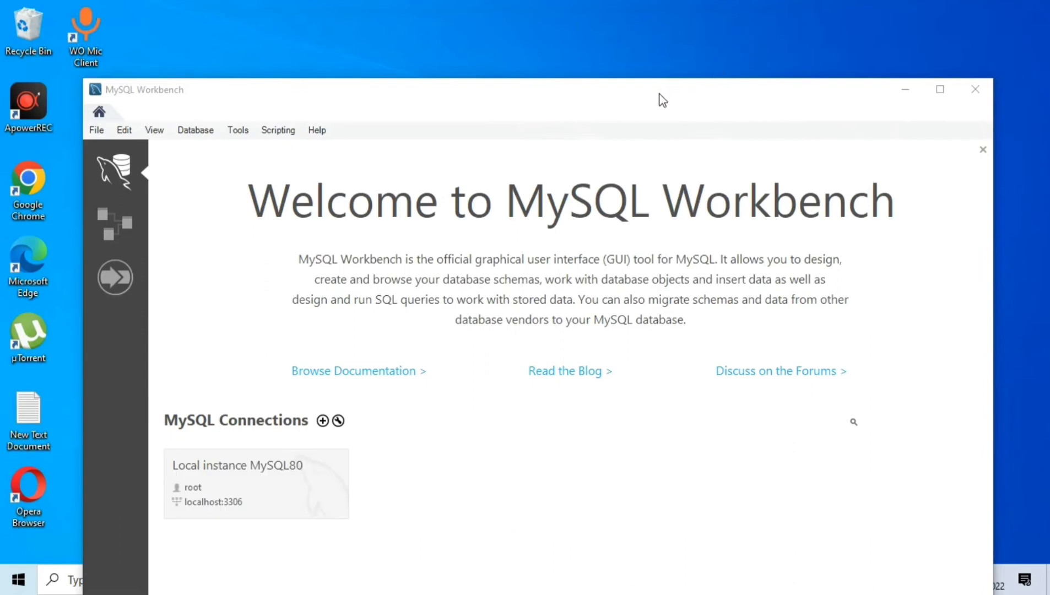
{"action": "left_click_drag", "start_coordinate": [638, 98], "coordinate": [609, 22]}
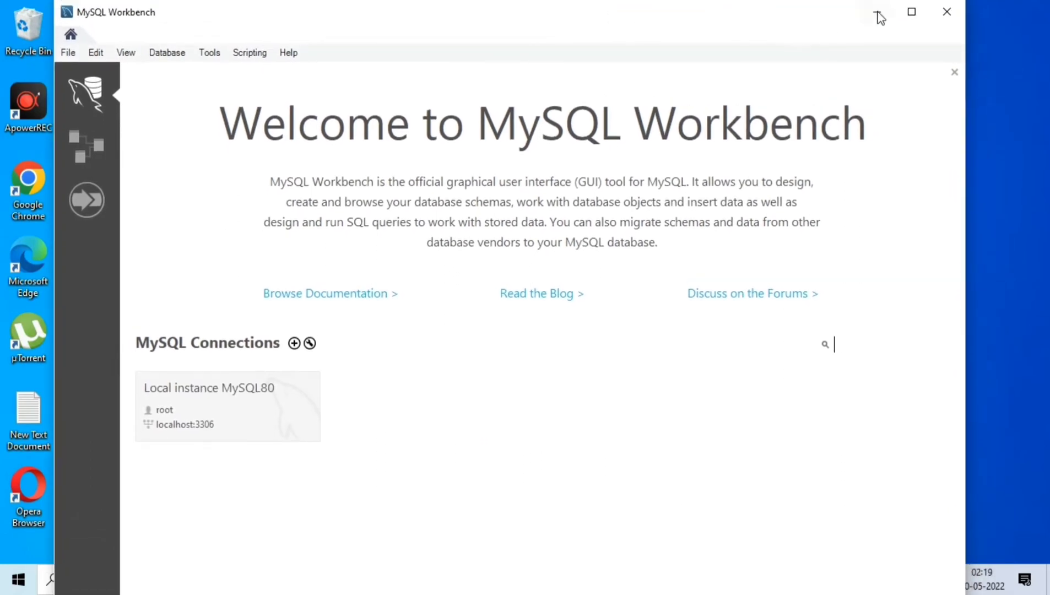
{"action": "left_click", "coordinate": [911, 13]}
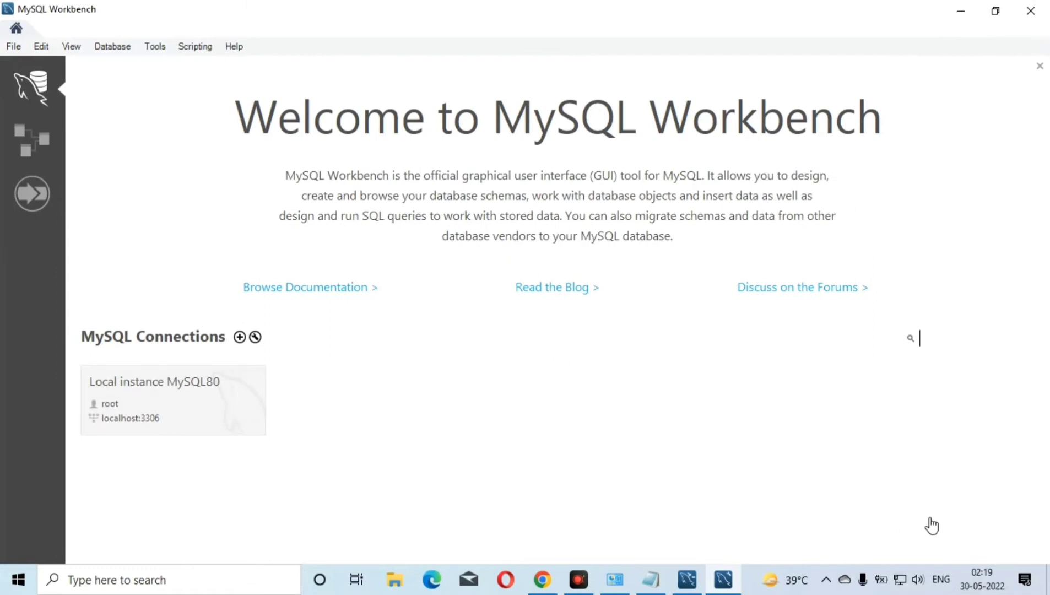
Connect to the Local instance MySQL80 connection as root, entering the MySQL root password
{"action": "key", "text": "F4"}
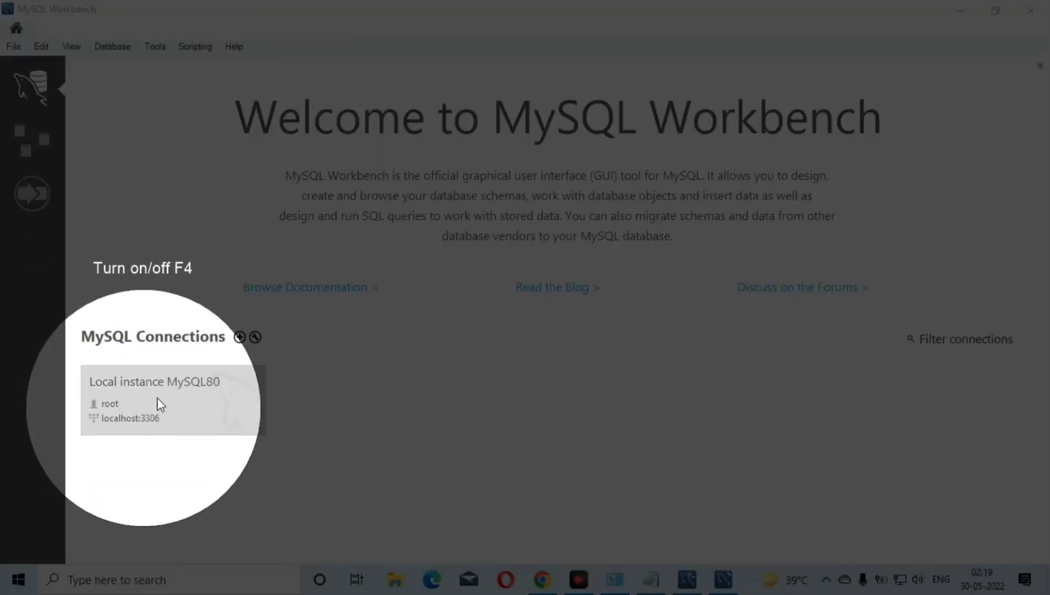
{"action": "left_click", "coordinate": [166, 390]}
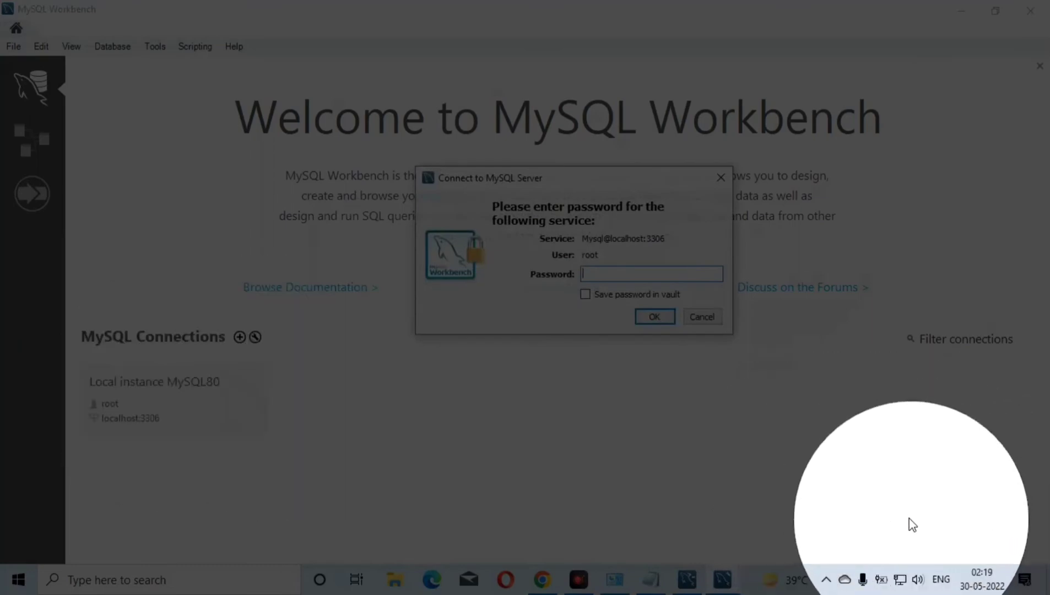
{"action": "key", "text": "F4"}
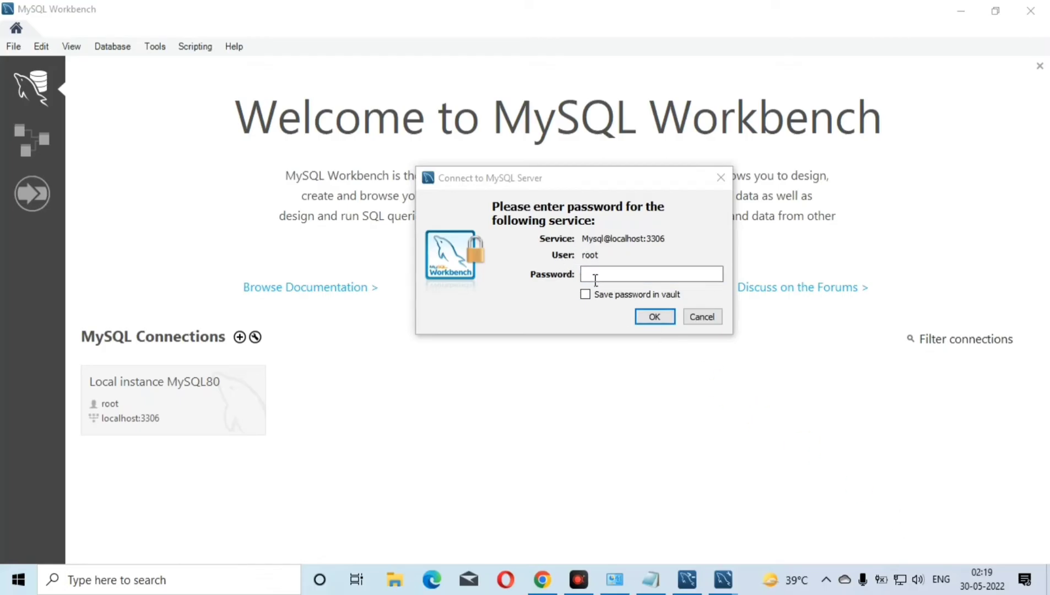
{"action": "key", "text": "F4"}
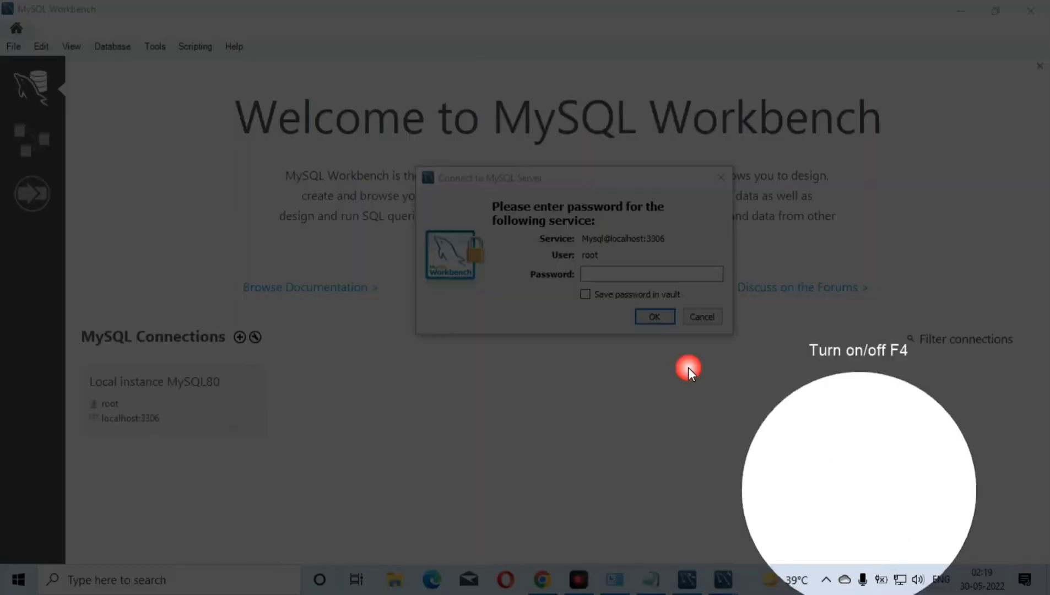
{"action": "left_click", "coordinate": [614, 280]}
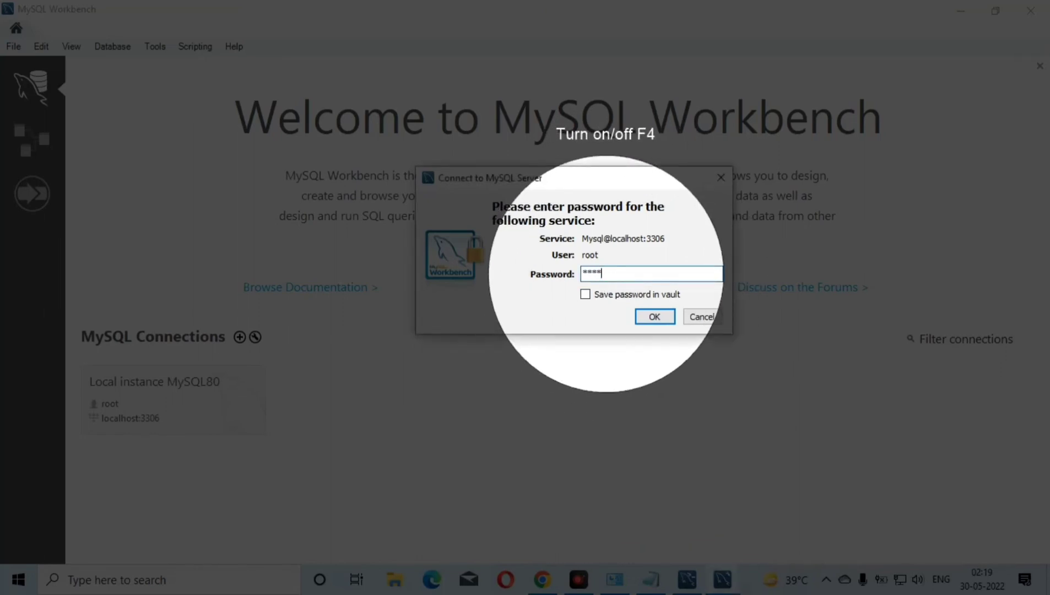
{"action": "key", "text": "BackSpace"}
{"action": "key", "text": "BackSpace"}
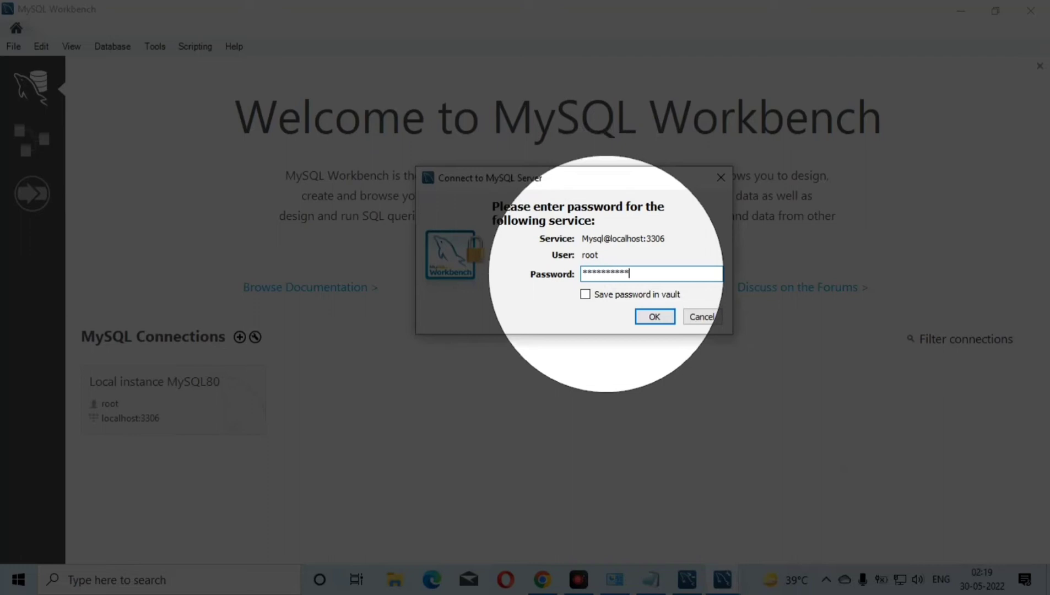
{"action": "left_click", "coordinate": [585, 295]}
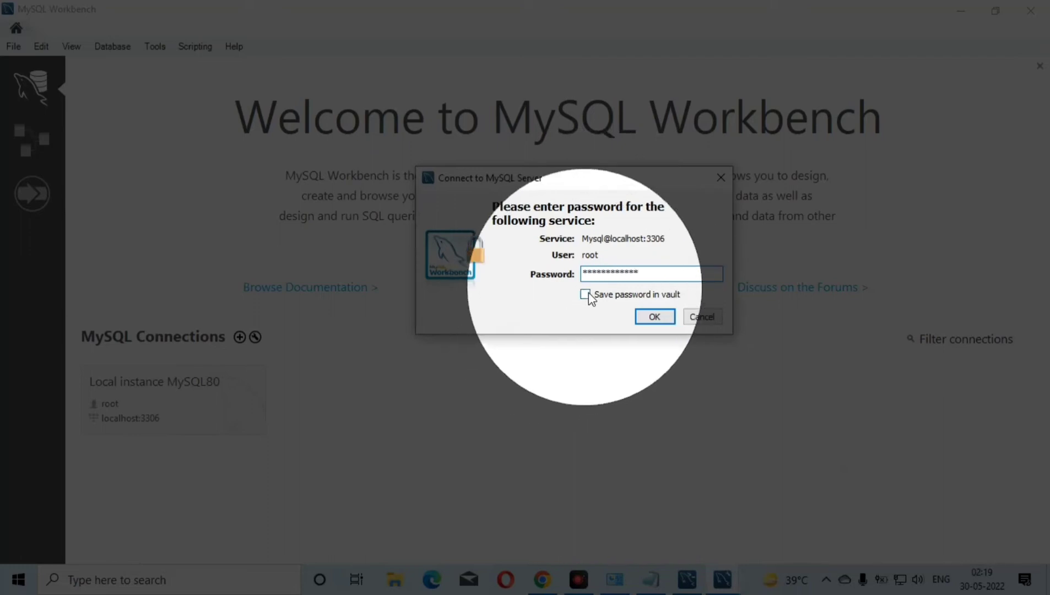
{"action": "left_click", "coordinate": [663, 317]}
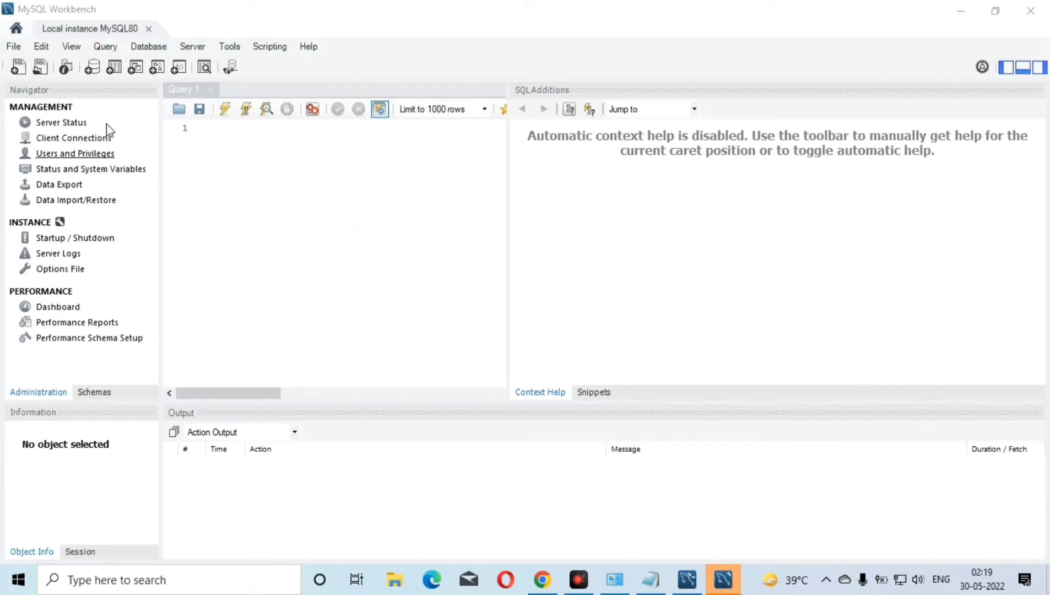
Place the cursor in the empty Query 1 editor, and close both MySQL Workbench and MySQL Shell
{"action": "left_click", "coordinate": [401, 178]}
{"action": "left_click", "coordinate": [449, 188]}
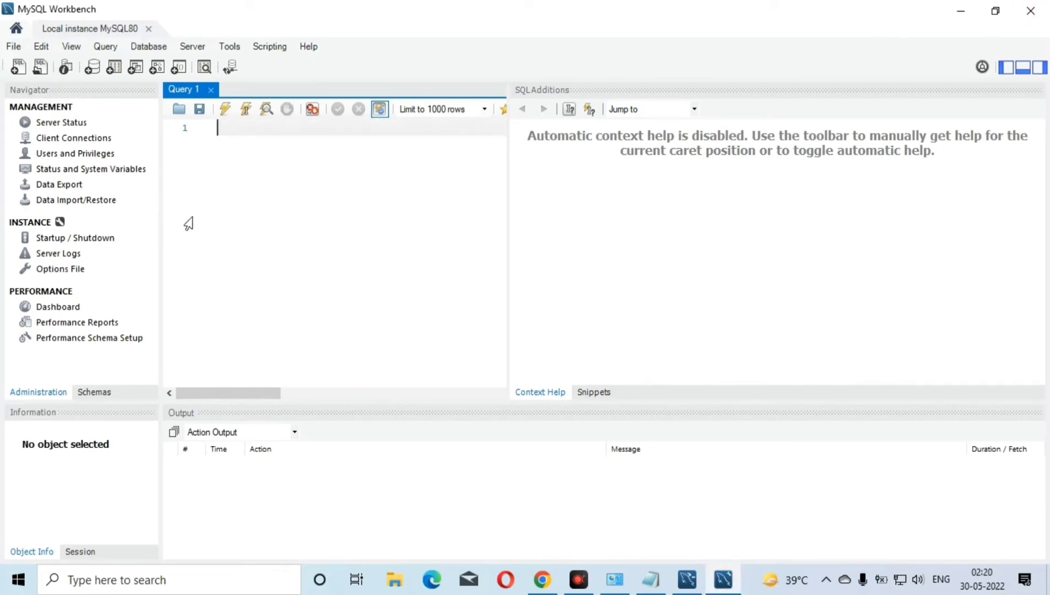
{"action": "left_click", "coordinate": [1039, 10]}
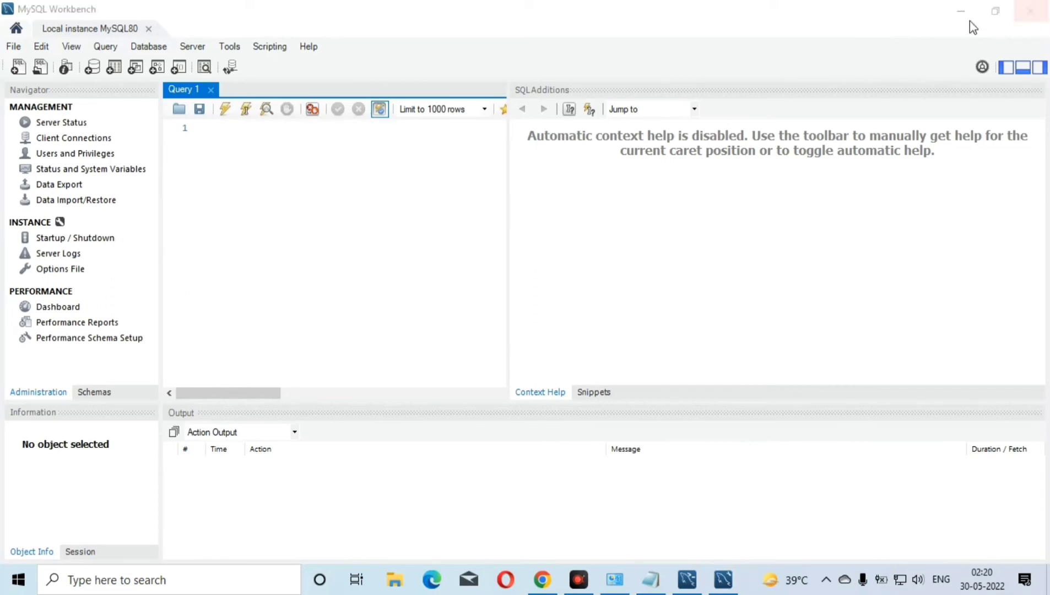
{"action": "left_click", "coordinate": [1031, 12]}
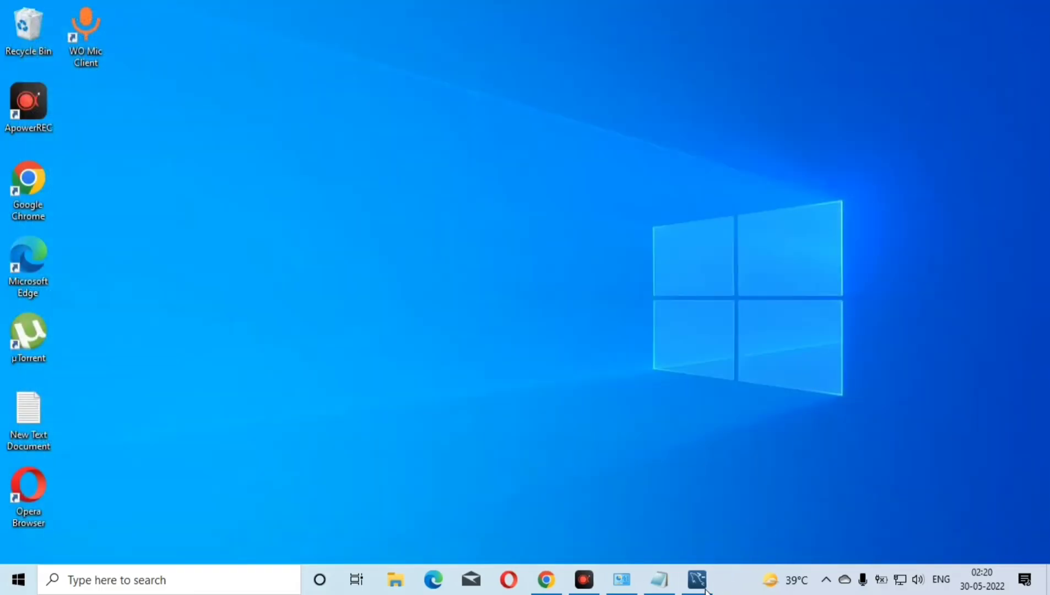
{"action": "left_click", "coordinate": [696, 579]}
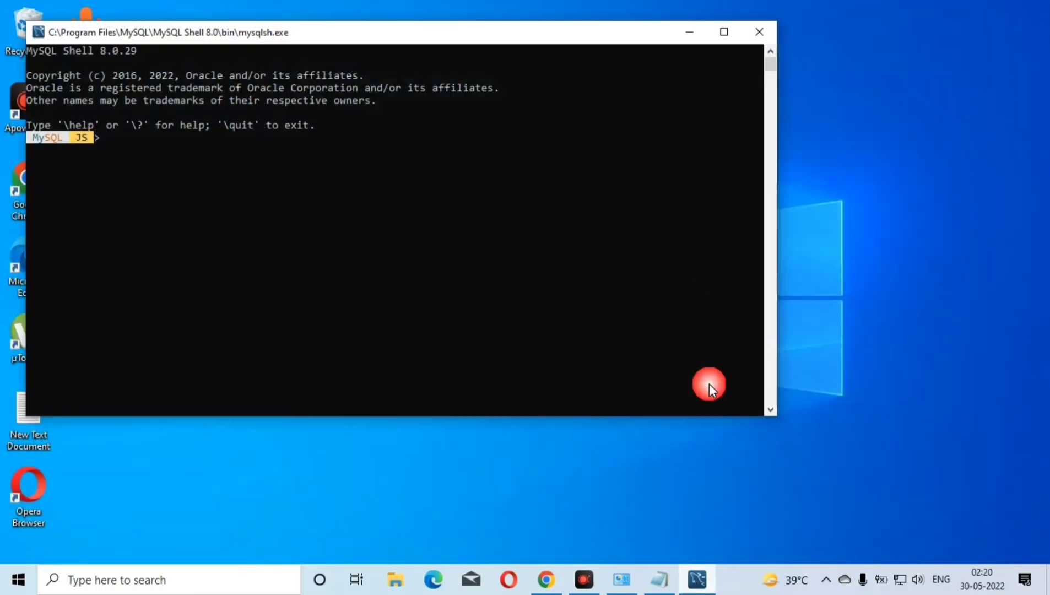
{"action": "left_click", "coordinate": [760, 33]}
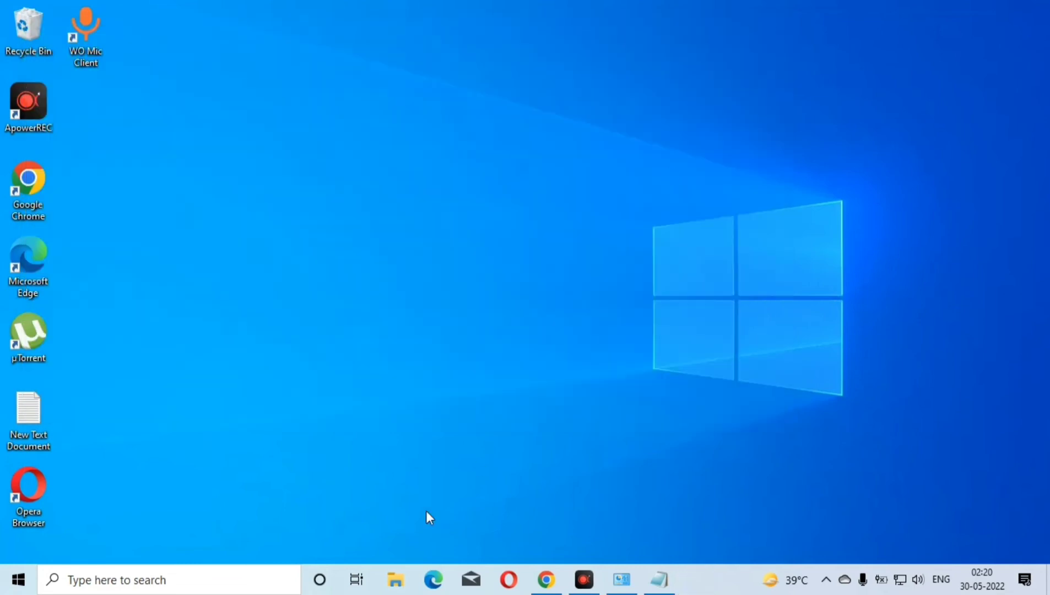
Search Windows for "cmd" and run Command Prompt as administrator
{"action": "left_click", "coordinate": [138, 585]}
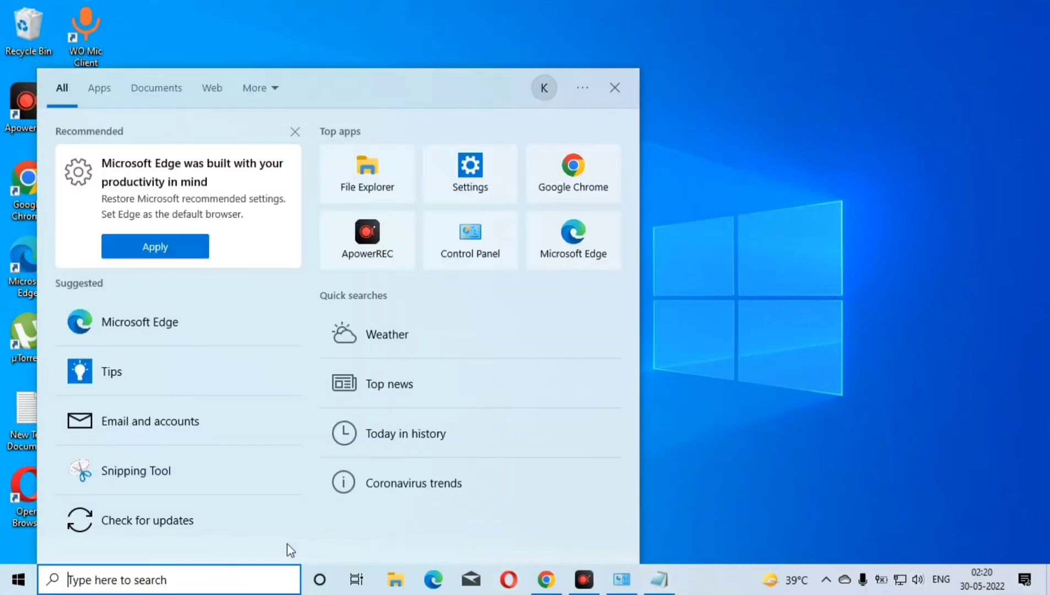
{"action": "left_click", "coordinate": [872, 530]}
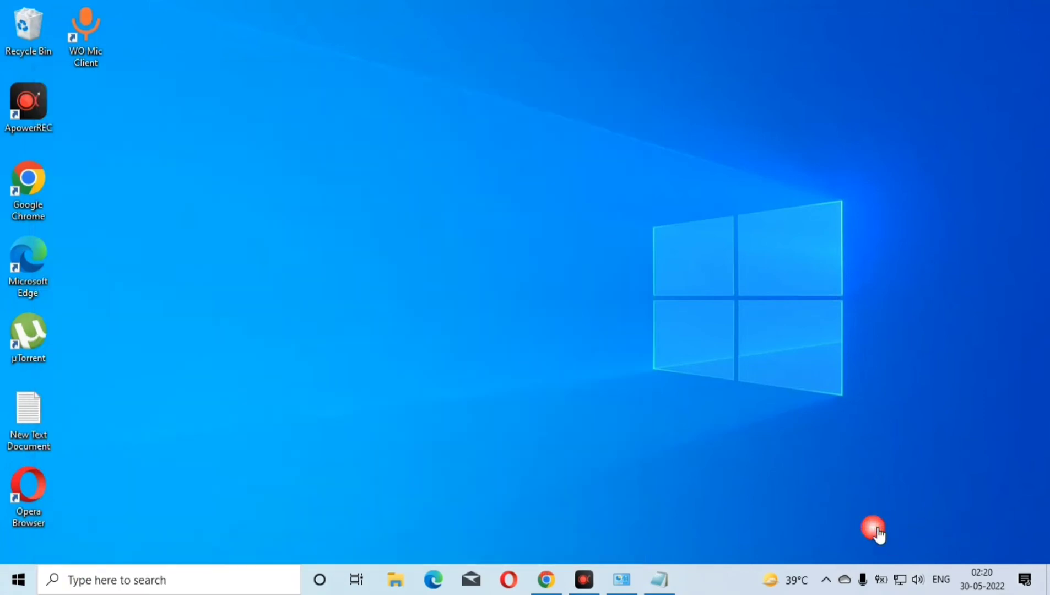
{"action": "key", "text": "F4"}
{"action": "left_click", "coordinate": [129, 589]}
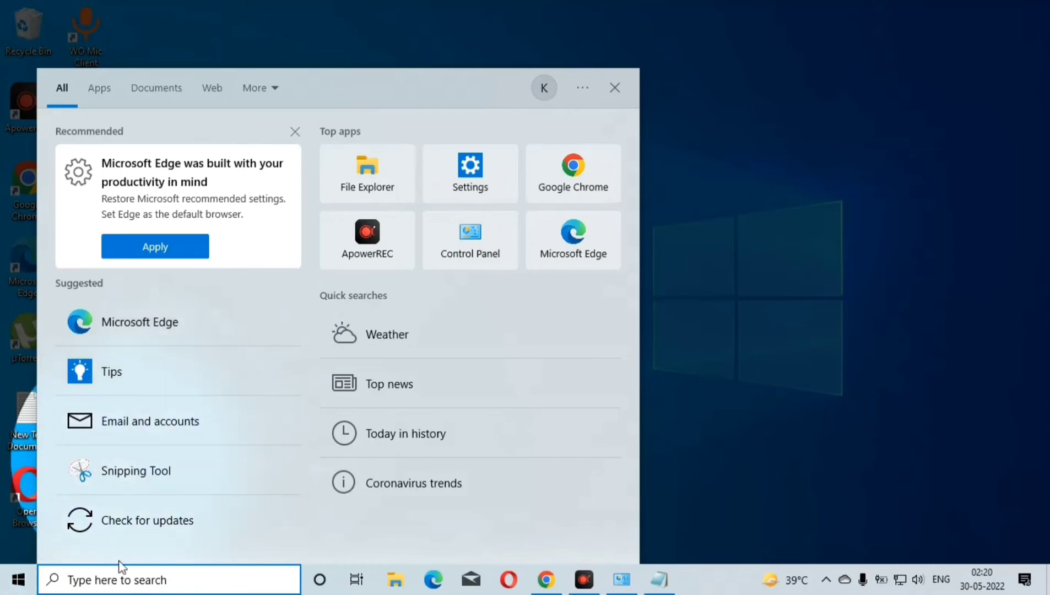
{"action": "left_click", "coordinate": [124, 579]}
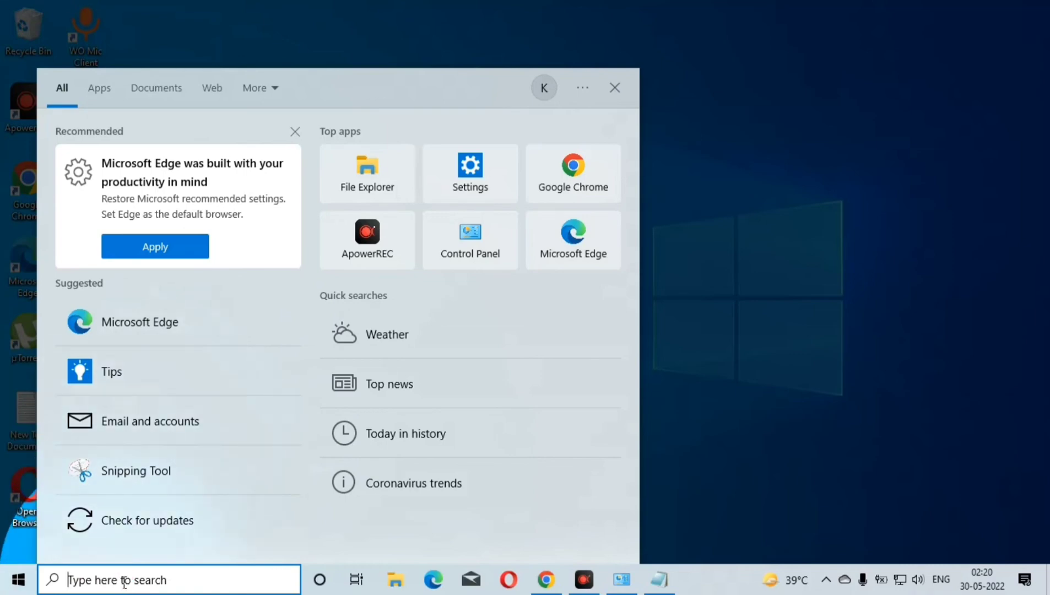
{"action": "type", "text": "cmd"}
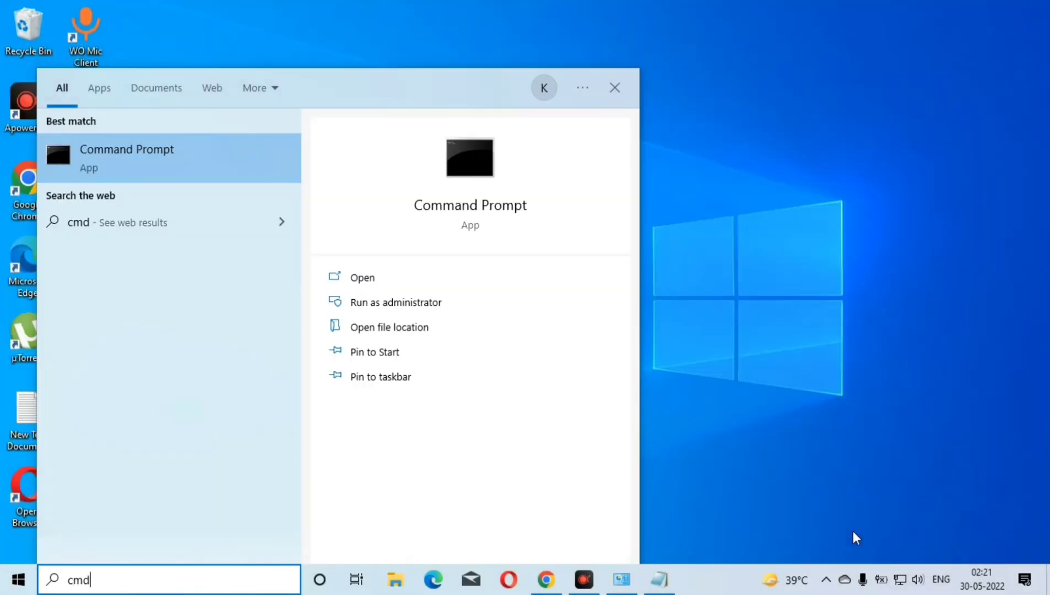
{"action": "left_click", "coordinate": [367, 303]}
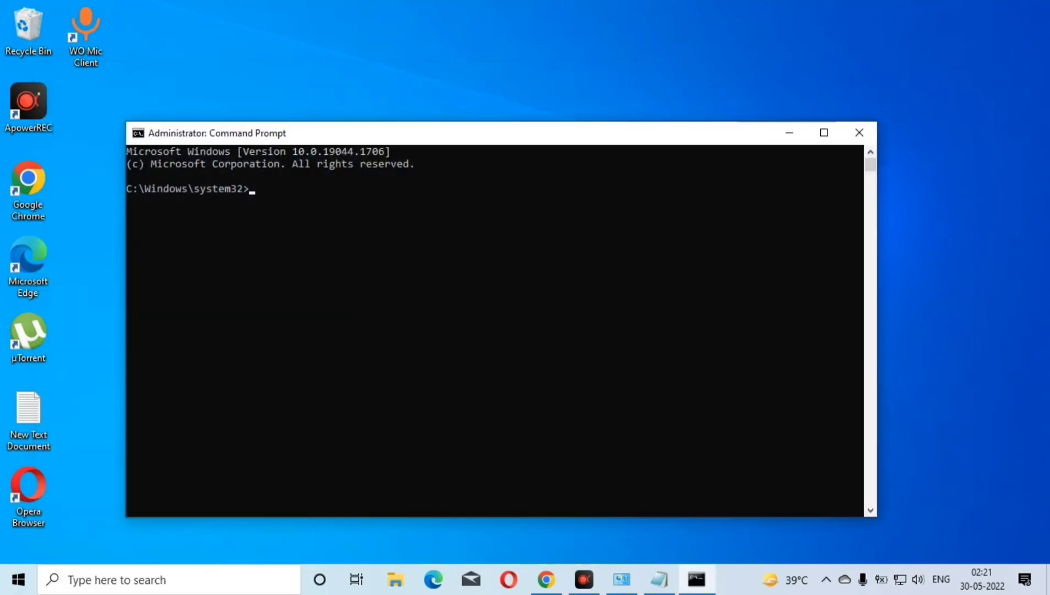
{"action": "left_click", "coordinate": [277, 189]}
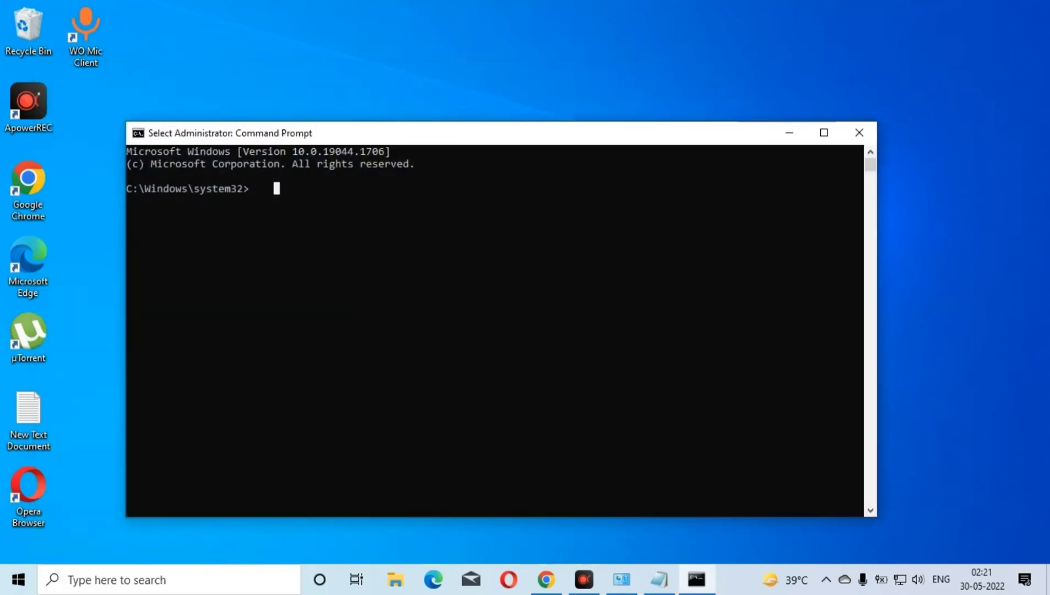
In File Explorer, browse to C:\Program Files\MySQL\MySQL Server 8.0\bin and copy the folder's full path
{"action": "left_click", "coordinate": [395, 583]}
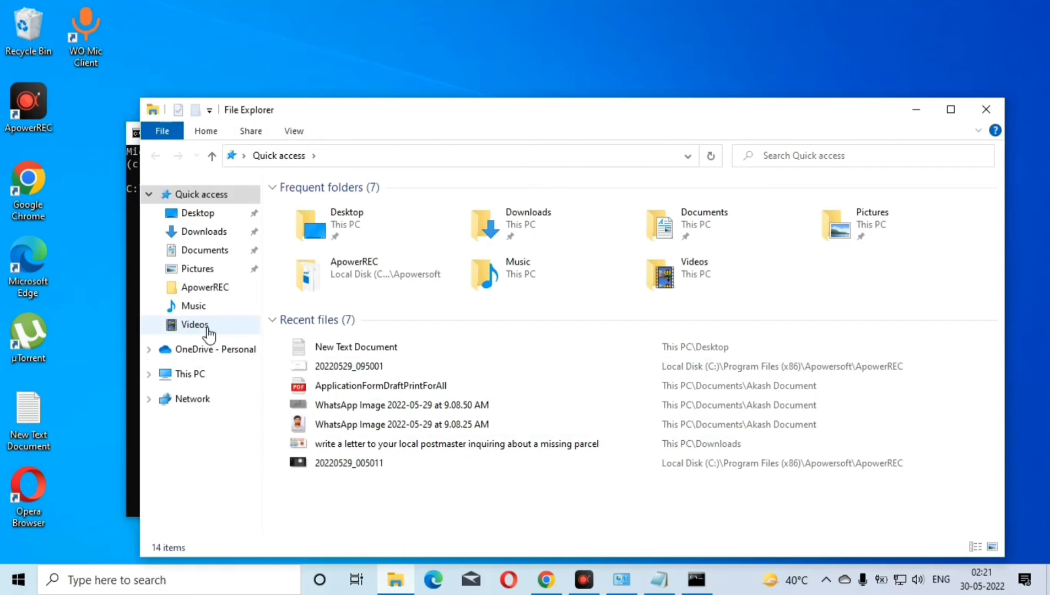
{"action": "left_click", "coordinate": [185, 374]}
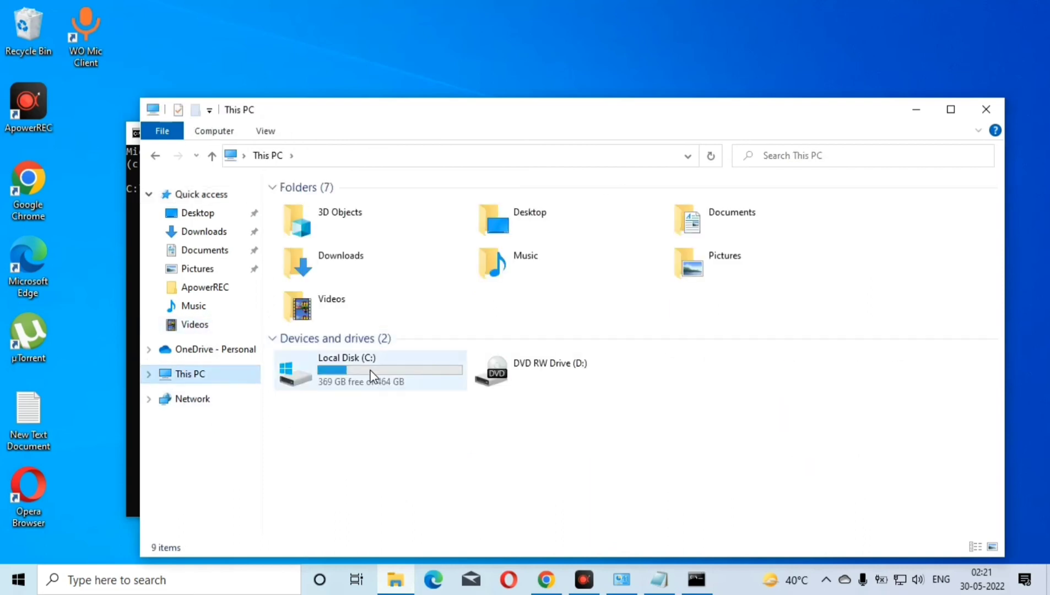
{"action": "double_click", "coordinate": [370, 371]}
{"action": "double_click", "coordinate": [363, 303]}
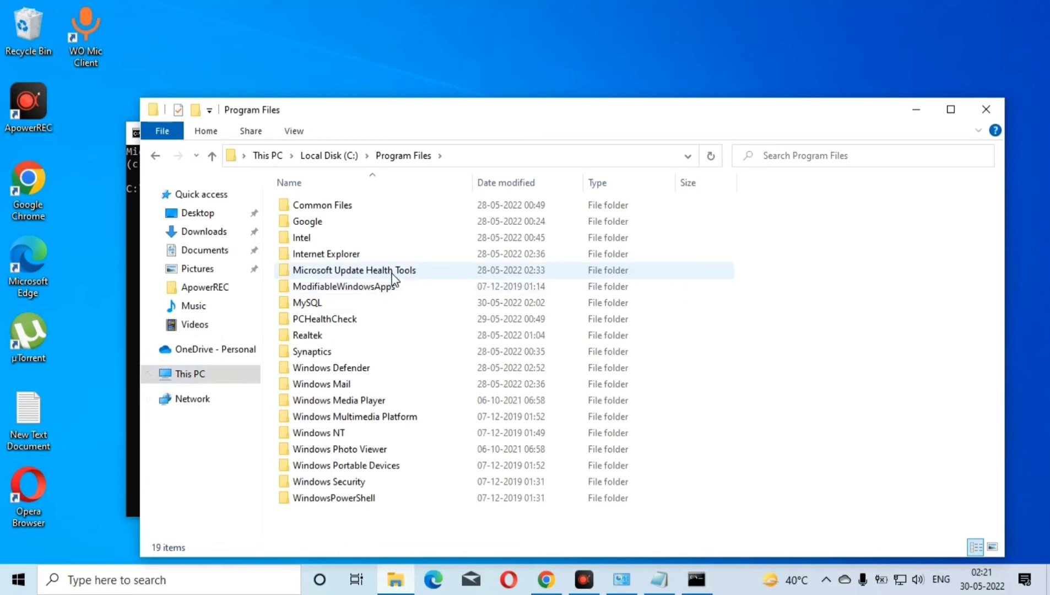
{"action": "double_click", "coordinate": [323, 303]}
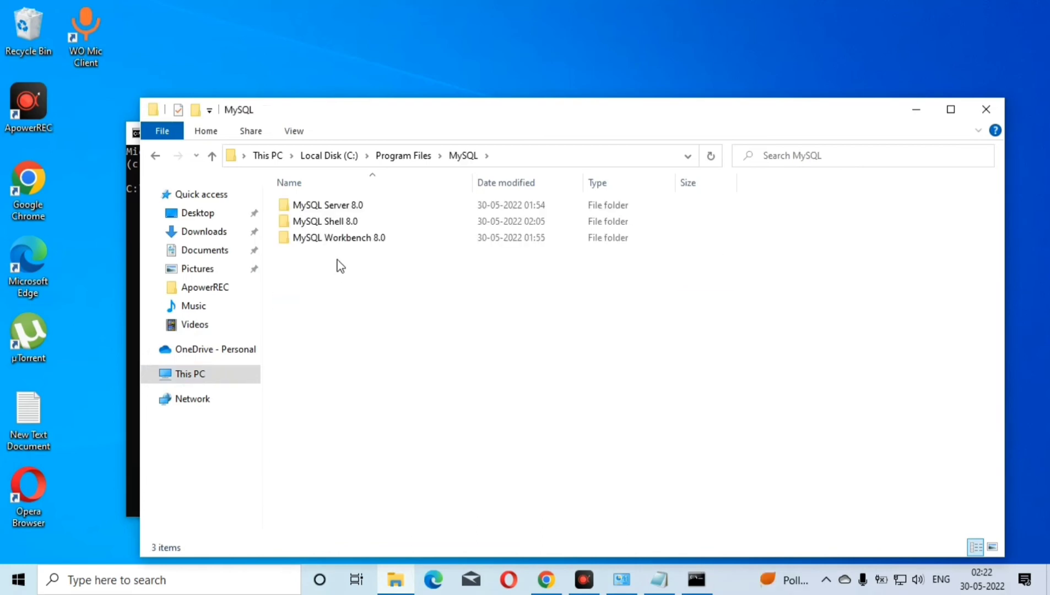
{"action": "double_click", "coordinate": [355, 205]}
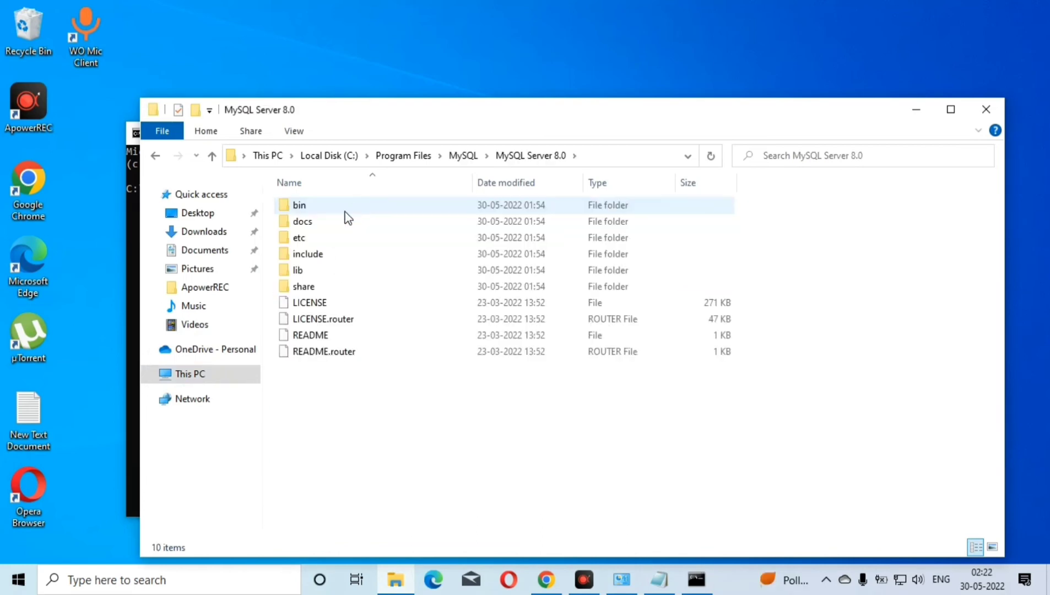
{"action": "double_click", "coordinate": [329, 206]}
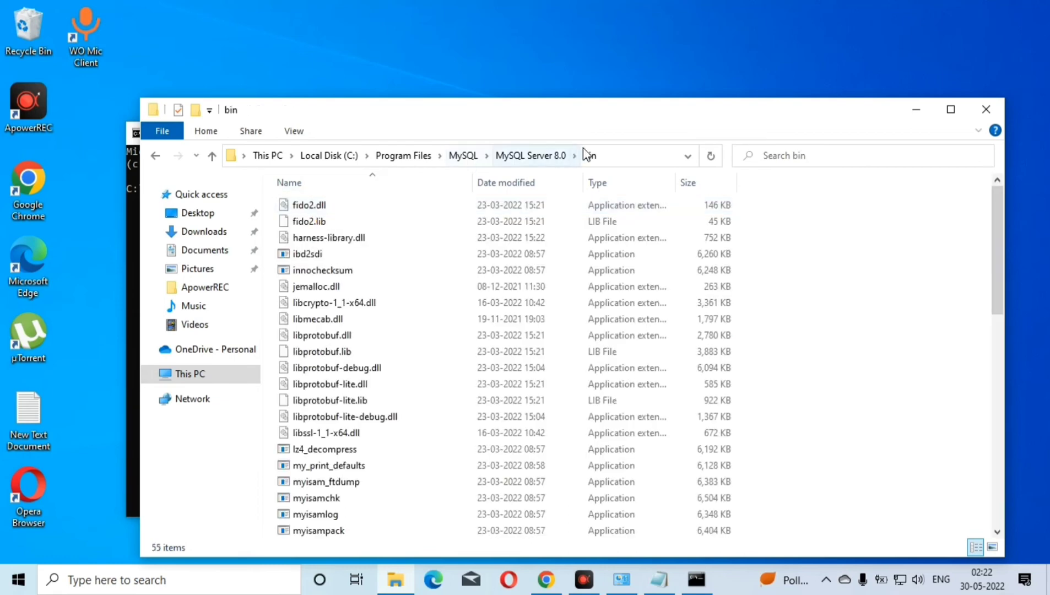
{"action": "left_click", "coordinate": [612, 157]}
{"action": "key", "text": "ctrl+c"}
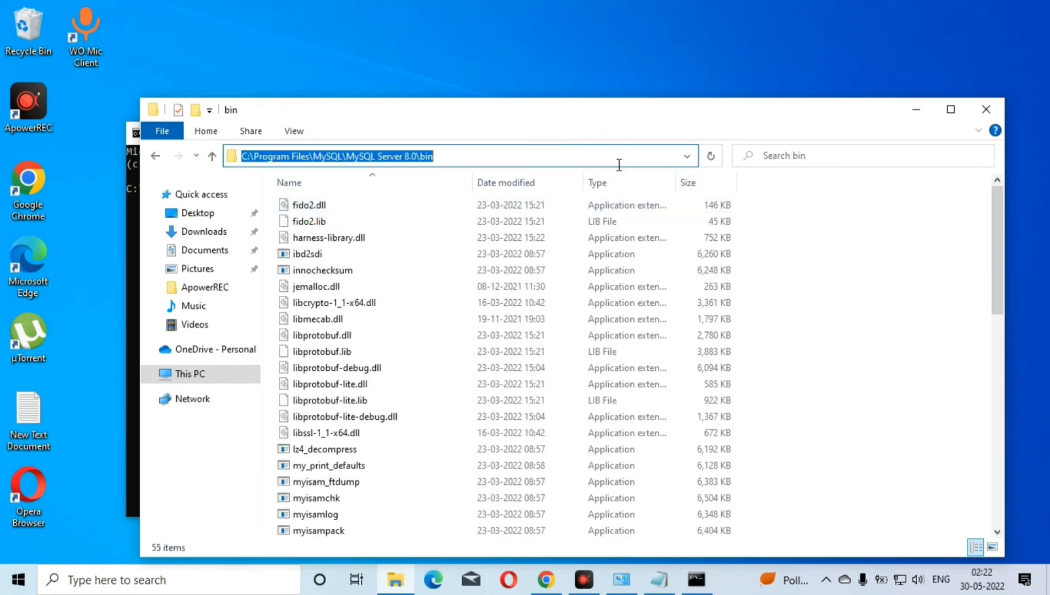
Switch to Command Prompt and change the directory to C:\Program Files\MySQL\MySQL Server 8.0\bin using the copied path
{"action": "left_click", "coordinate": [917, 109]}
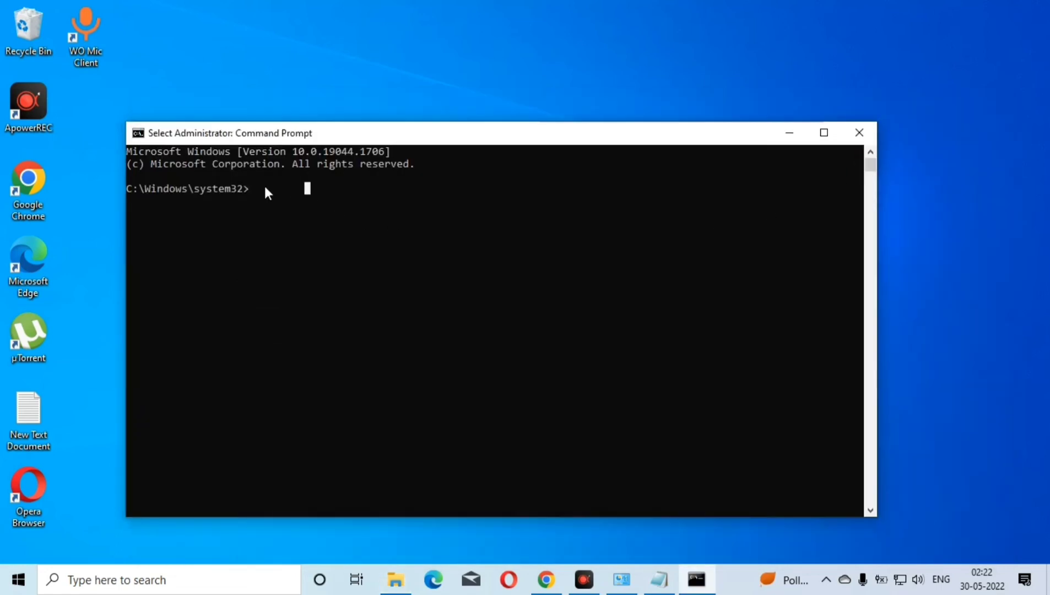
{"action": "type", "text": "cd"}
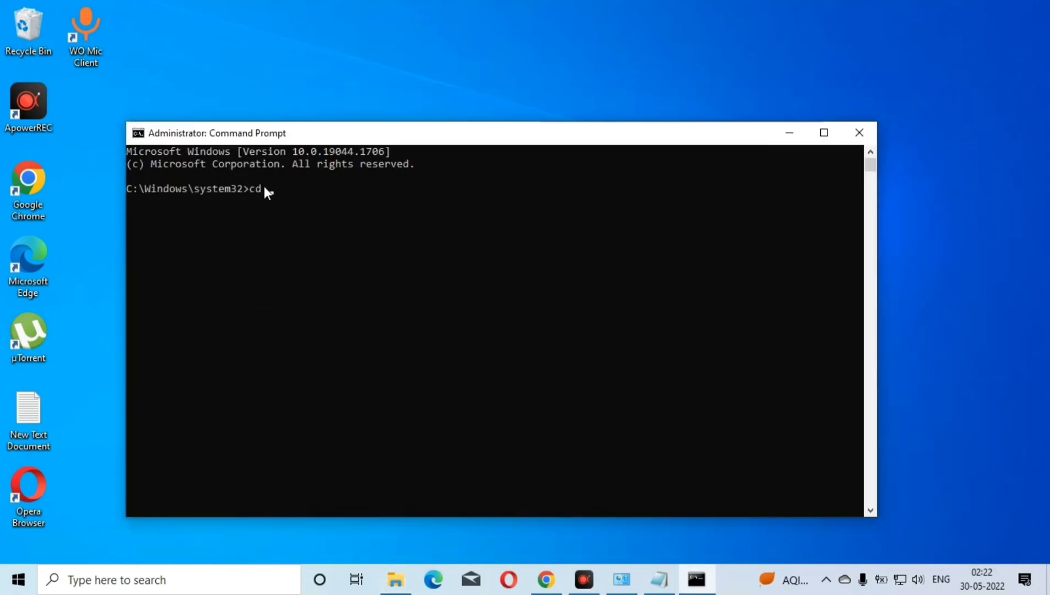
{"action": "key", "text": "ctrl+v"}
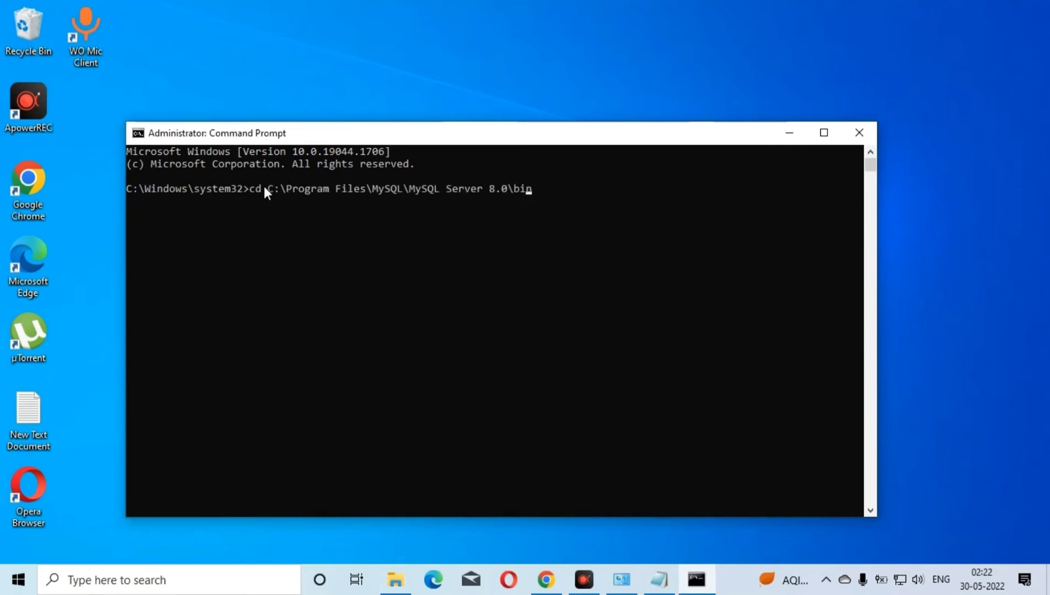
{"action": "key", "text": "Return"}
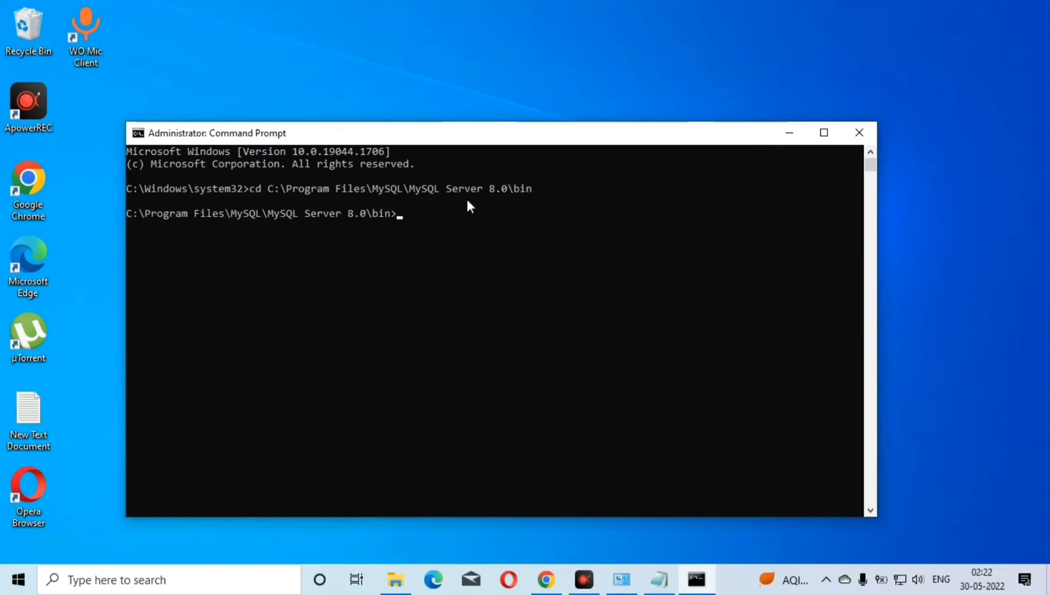
Try to log in to MySQL as root by running "myql -u root -p" from the bin folder
{"action": "type", "text": "myql -u root -p"}
{"action": "key", "text": "F4"}
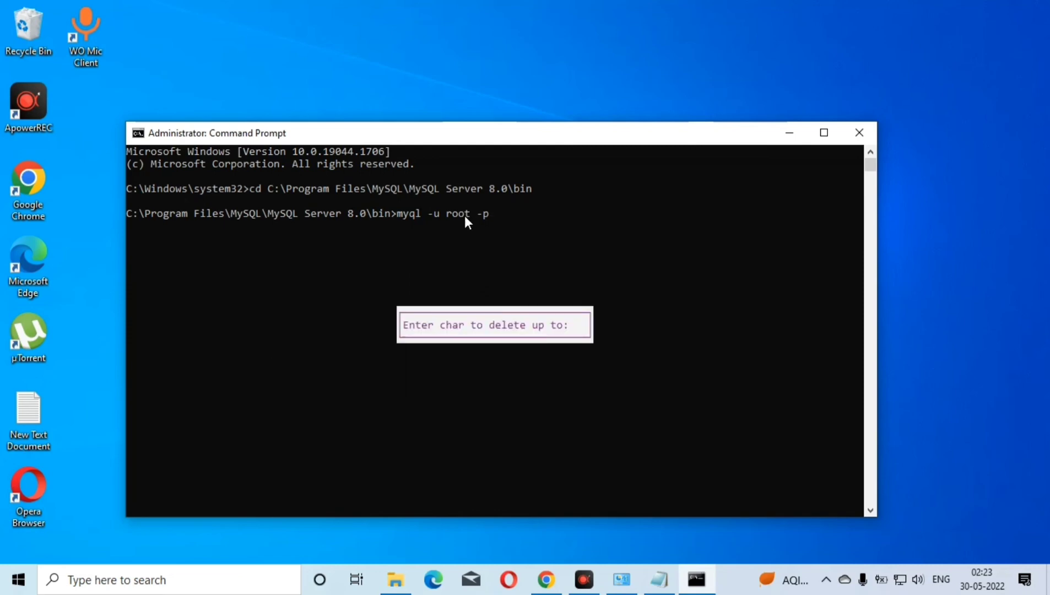
{"action": "left_click", "coordinate": [522, 214]}
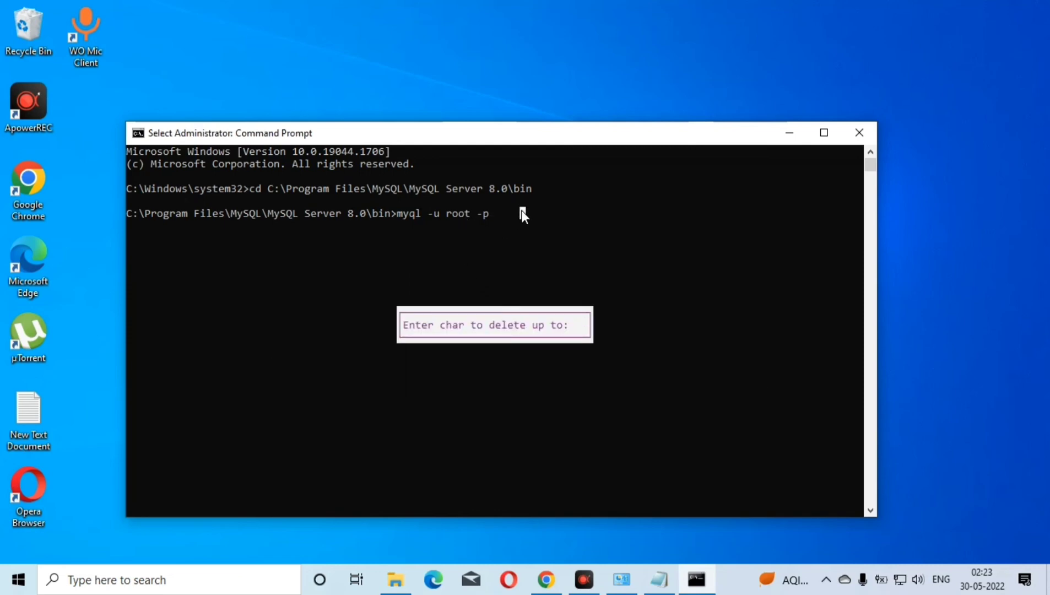
{"action": "key", "text": "Escape"}
{"action": "key", "text": "Return"}
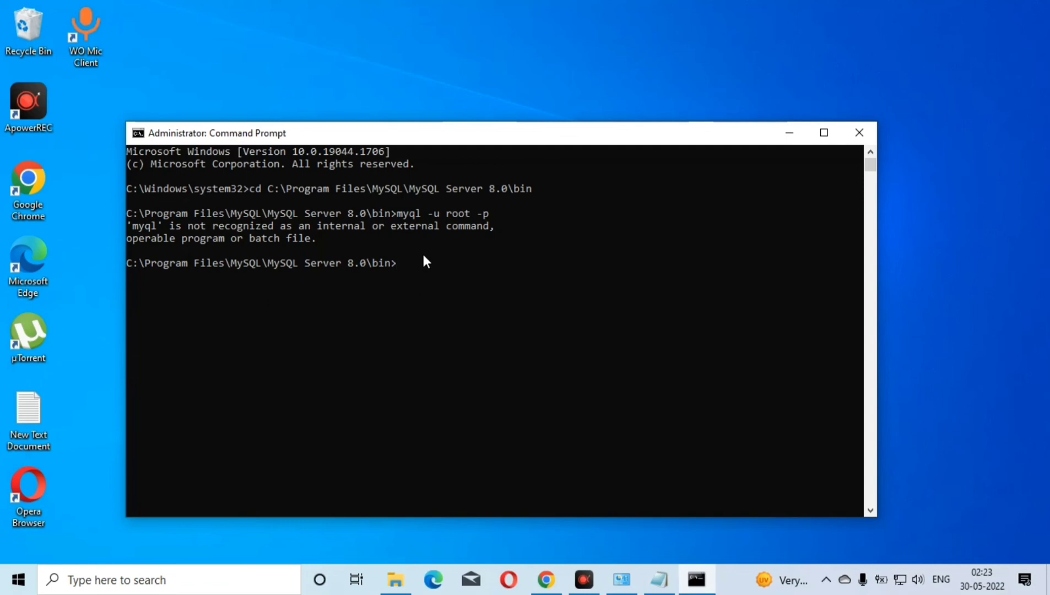
Recall the mistyped login command, correct it to "mysql -u root -p" and run it
{"action": "key", "text": "Up"}
{"action": "key", "text": "Left"}
{"action": "key", "text": "Left"}
{"action": "key", "text": "Left"}
{"action": "key", "text": "Left"}
{"action": "key", "text": "Left"}
{"action": "type", "text": "s"}
{"action": "key", "text": "BackSpace"}
{"action": "type", "text": "s"}
{"action": "key", "text": "F4"}
{"action": "key", "text": "Escape"}
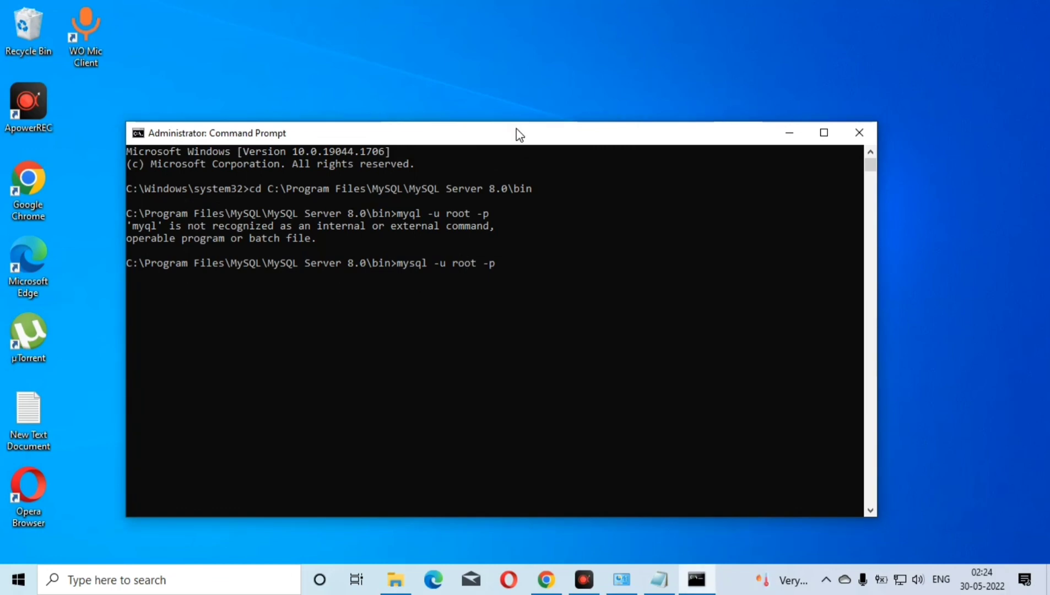
{"action": "key", "text": "End"}
{"action": "key", "text": "Return"}
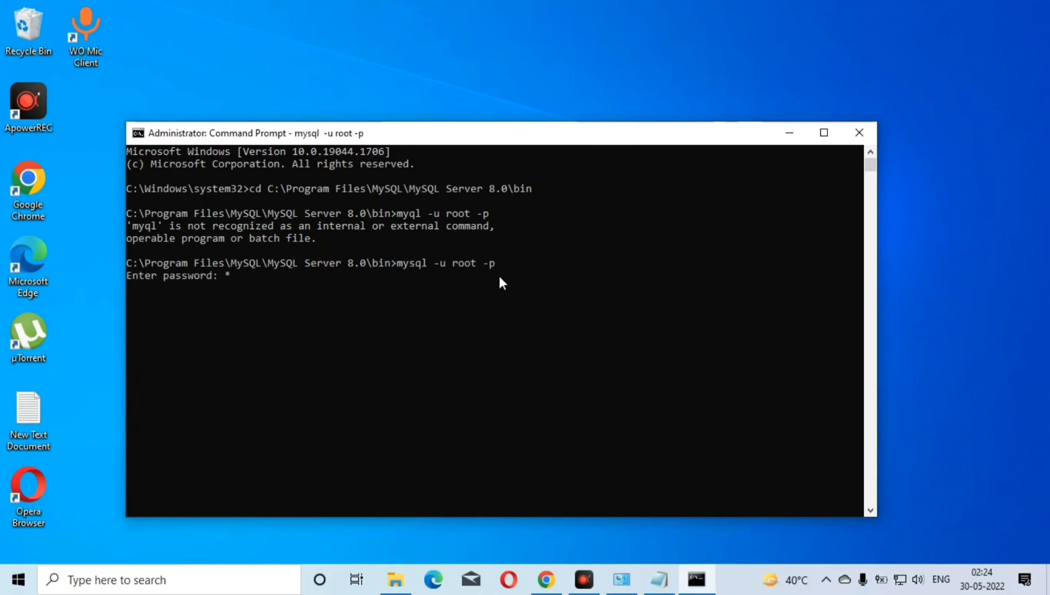
Enter the MySQL root password to log in to the MySQL monitor
{"action": "type", "text": "**"}
{"action": "key", "text": "BackSpace"}
{"action": "key", "text": "BackSpace"}
{"action": "type", "text": "*******"}
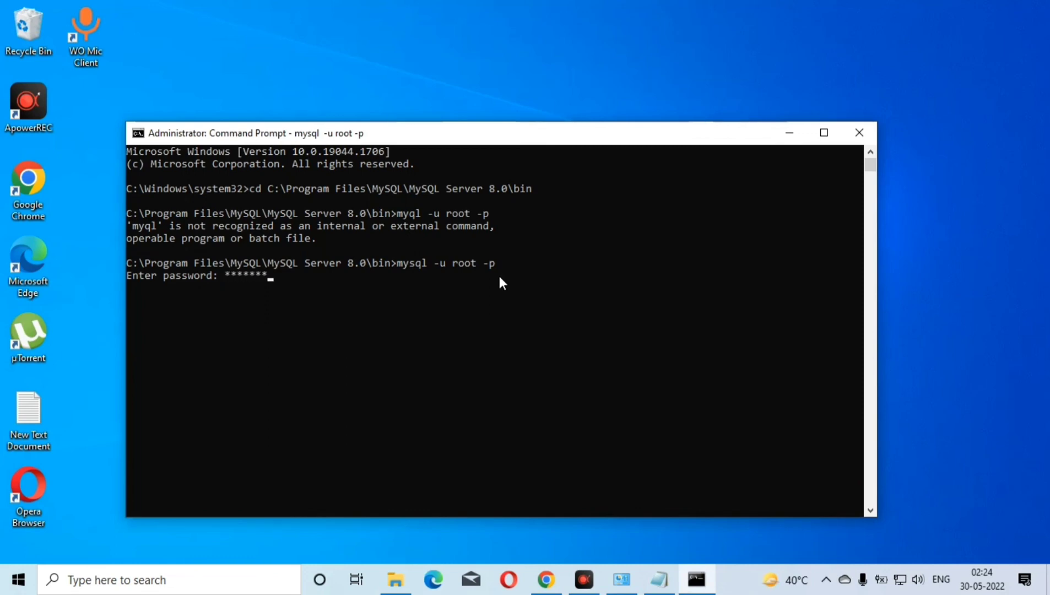
{"action": "type", "text": "*****"}
{"action": "key", "text": "Return"}
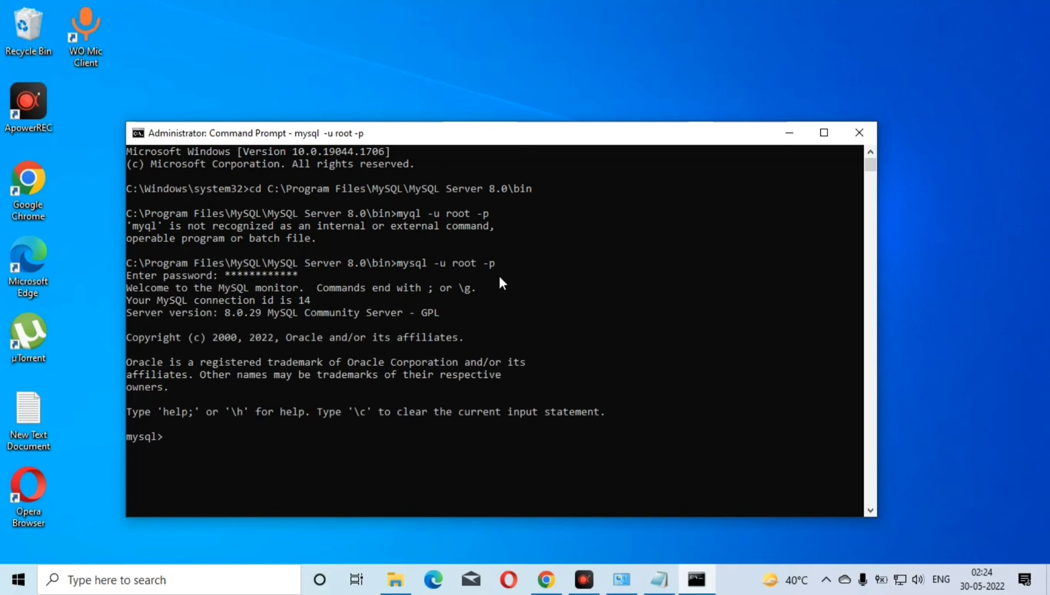
List the server's existing databases with the statement "show databases;"
{"action": "type", "text": "show databases;"}
{"action": "key", "text": "Return"}
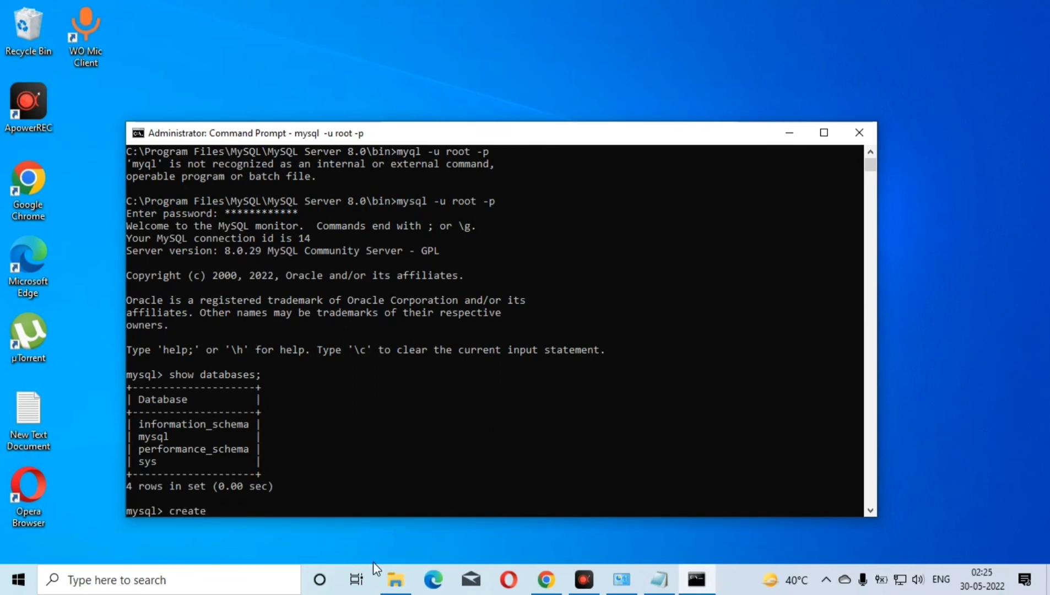
Create a new database named karamt with the statement "create database karamt;"
{"action": "type", "text": "data"}
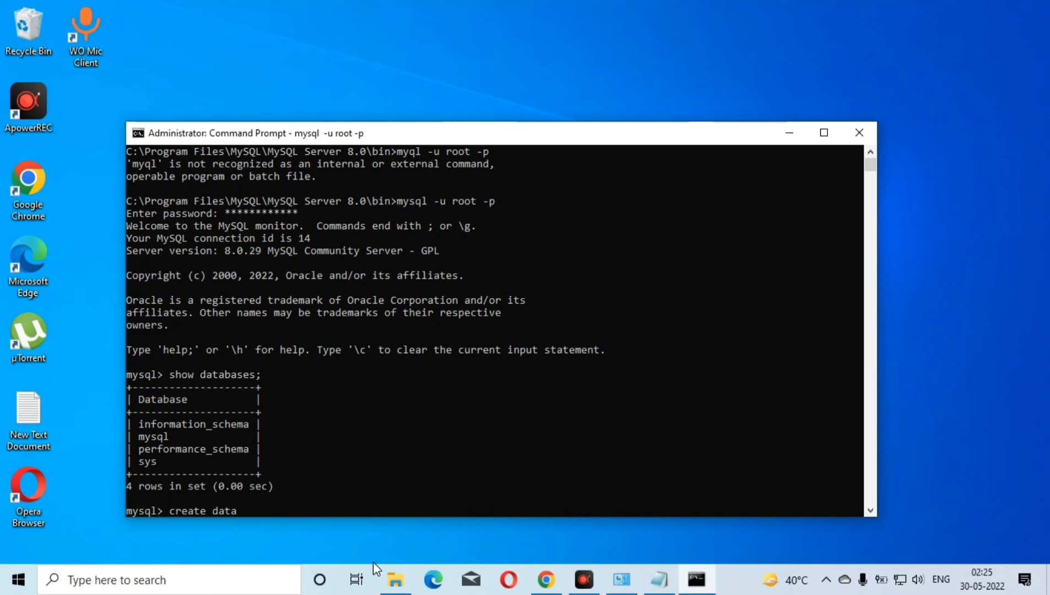
{"action": "type", "text": "bases"}
{"action": "key", "text": "BackSpace"}
{"action": "key", "text": "BackSpace"}
{"action": "type", "text": "anand"}
{"action": "key", "text": "BackSpace"}
{"action": "key", "text": "BackSpace"}
{"action": "key", "text": "BackSpace"}
{"action": "key", "text": "BackSpace"}
{"action": "key", "text": "BackSpace"}
{"action": "type", "text": "karamt;"}
{"action": "key", "text": "Return"}
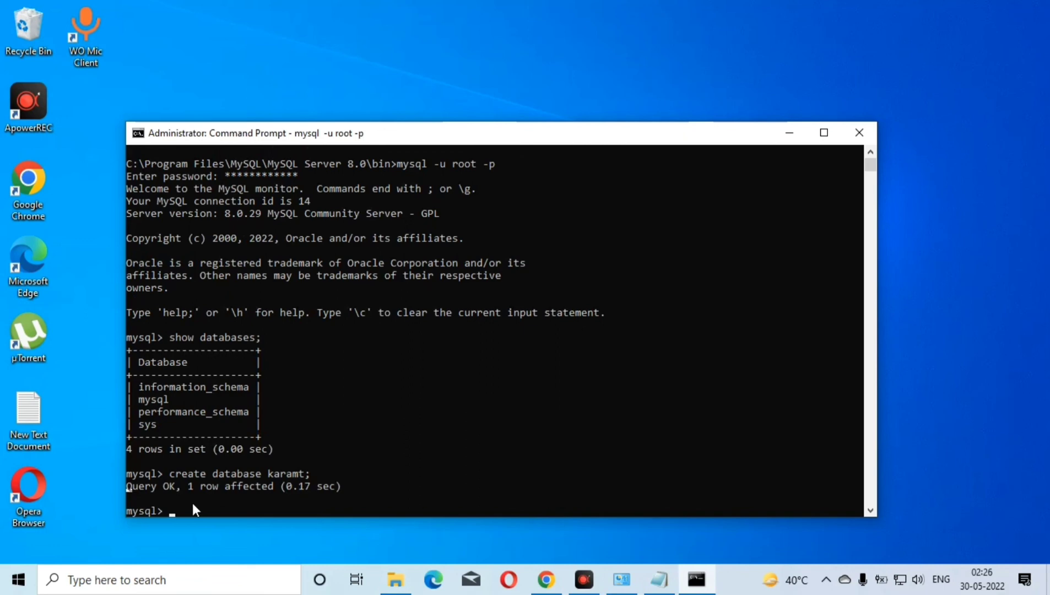
{"action": "key", "text": "Up"}
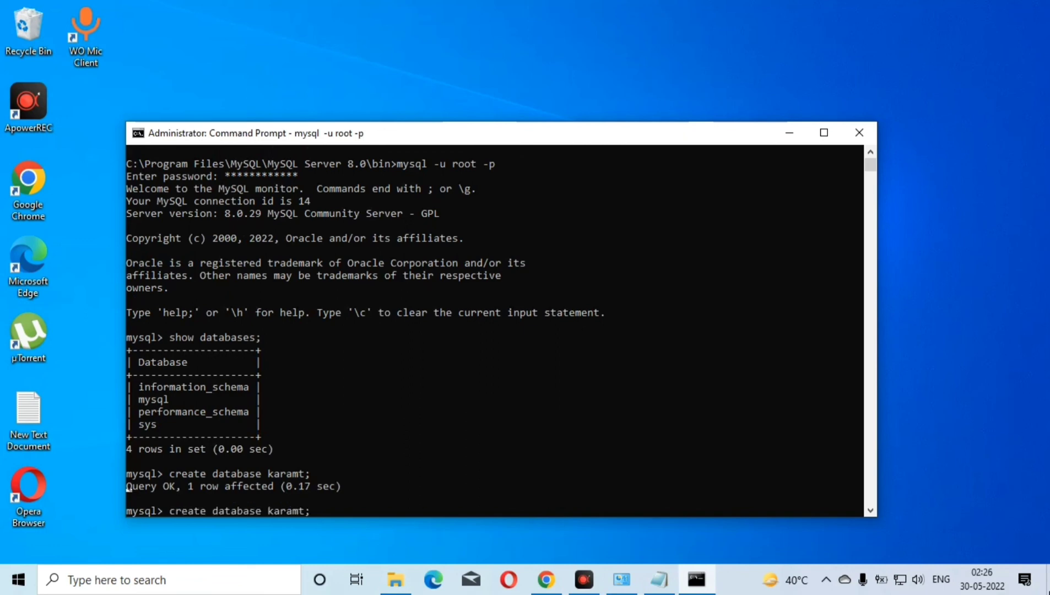
{"action": "left_click", "coordinate": [697, 520]}
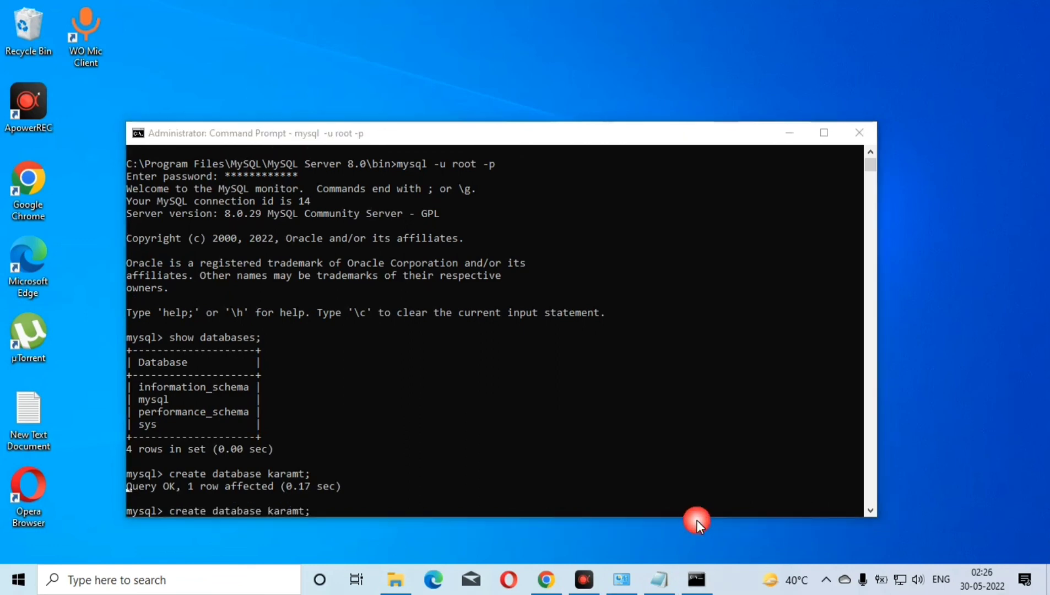
{"action": "key", "text": "Escape"}
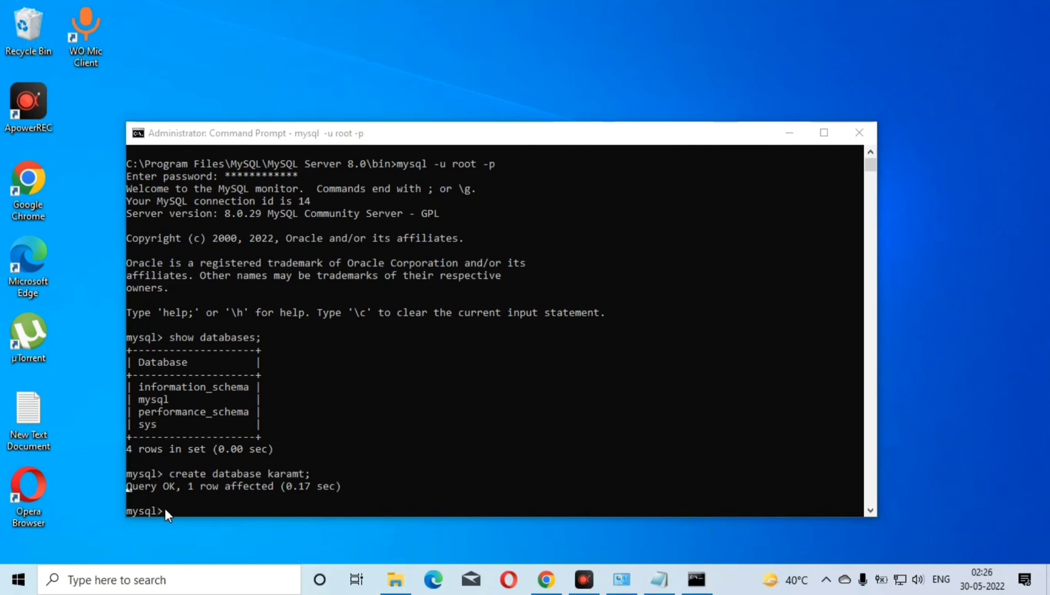
Make karamt the active database with the statement "use karamt;"
{"action": "left_click", "coordinate": [209, 512]}
{"action": "type", "text": "use"}
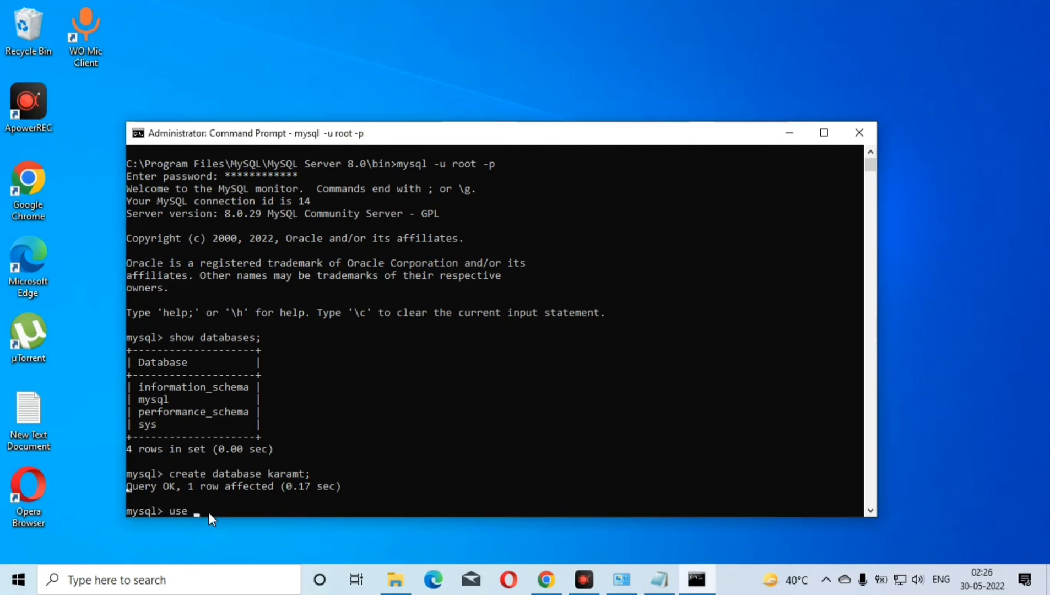
{"action": "key", "text": "BackSpace"}
{"action": "key", "text": "BackSpace"}
{"action": "type", "text": "se karamt;"}
{"action": "key", "text": "Return"}
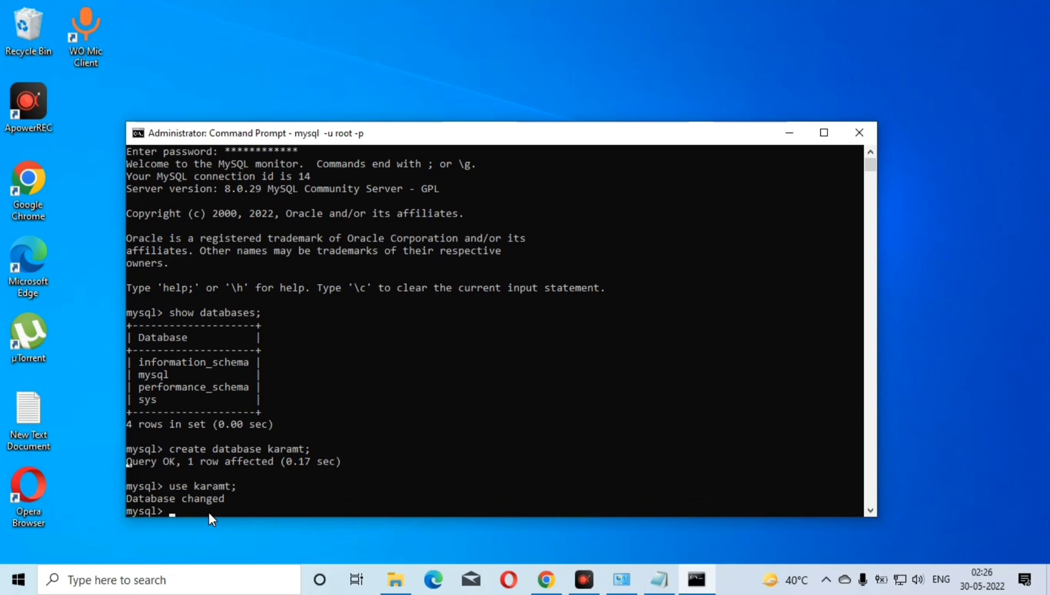